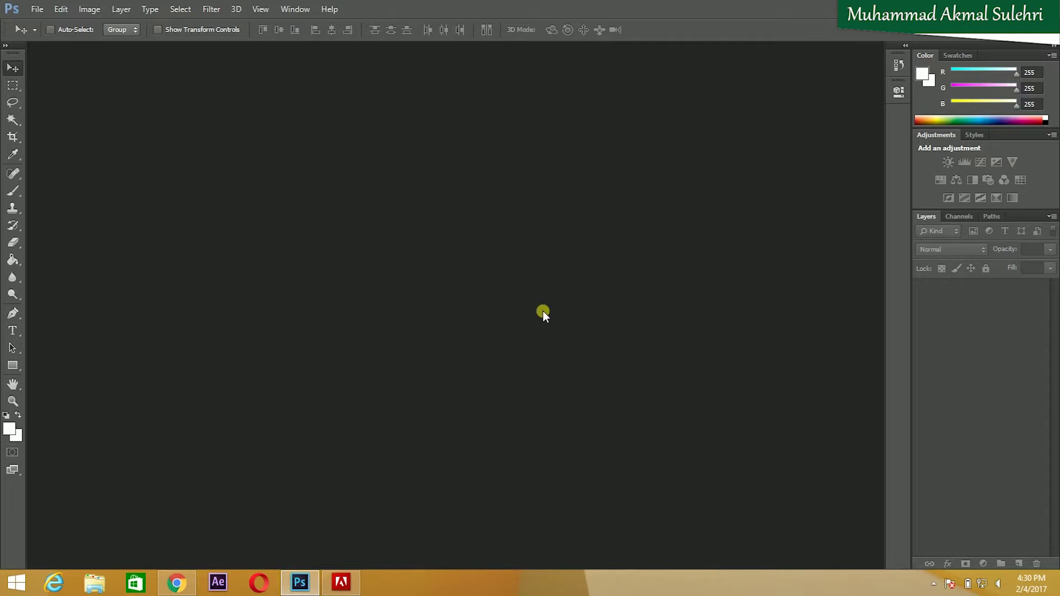
# Open the green-screen lifeboat photo from Downloads with Ctrl+O.
pyautogui.hotkey('ctrl', 'o')
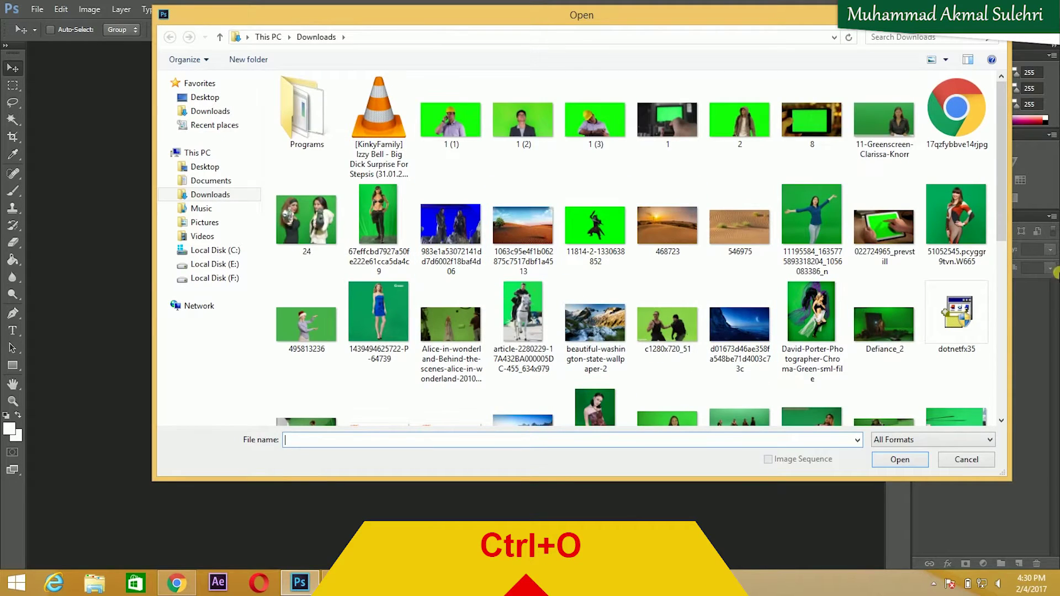
pyautogui.moveTo(1000, 144); pyautogui.dragTo(1003, 322)
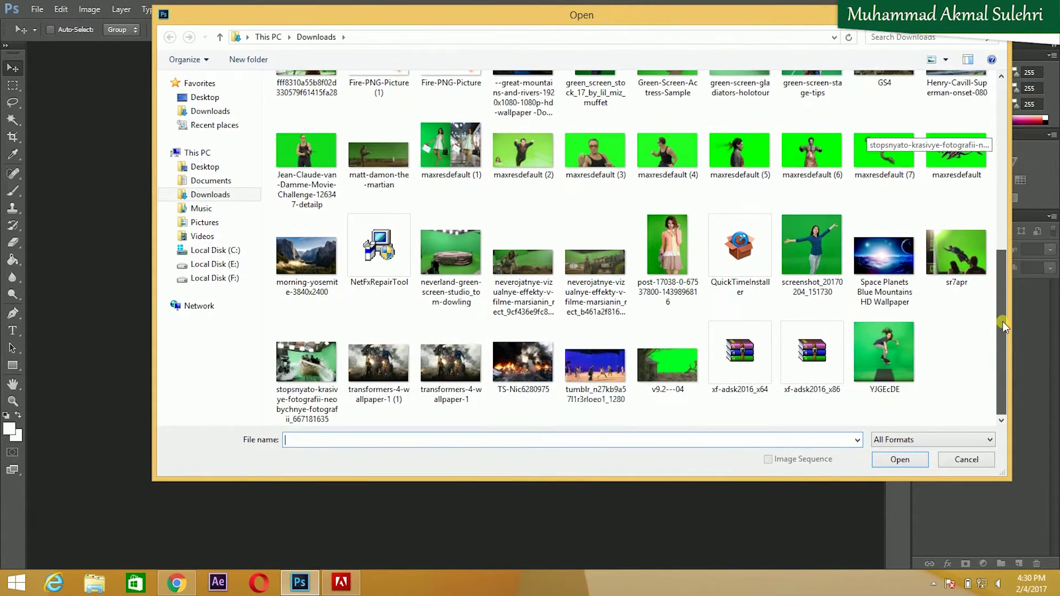
pyautogui.doubleClick(307, 362)
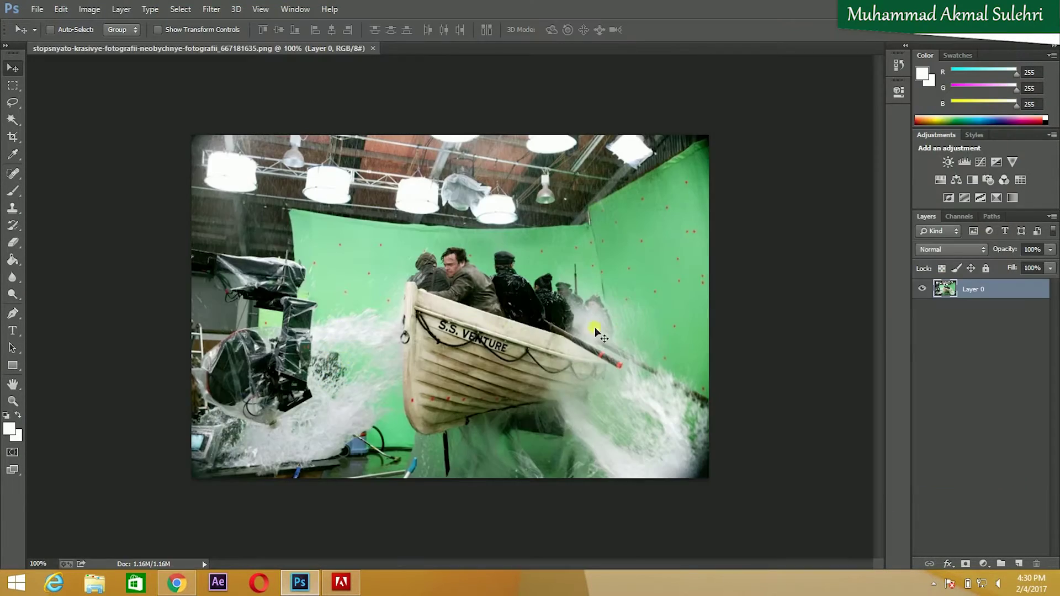
# Open sailing-a-storm-getty.jpg from E:\Backgrounds as a second document.
pyautogui.click(37, 9)
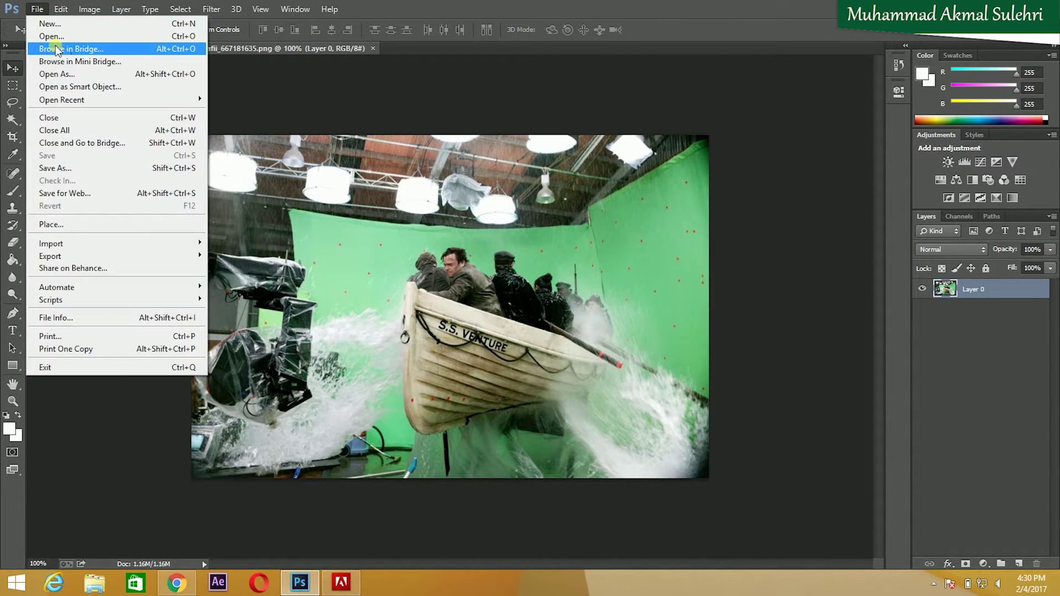
pyautogui.click(40, 34)
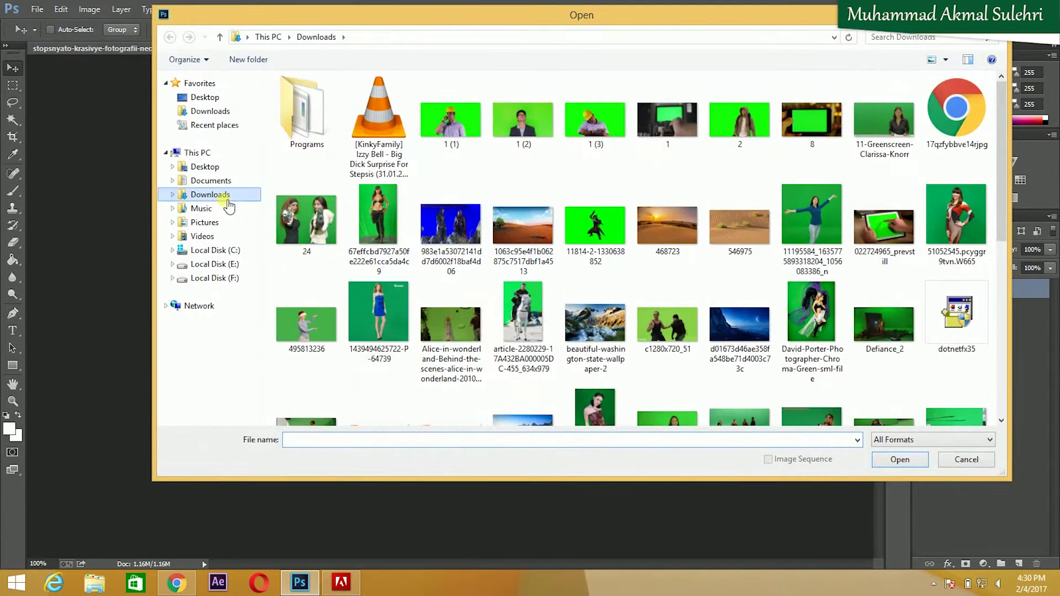
pyautogui.click(224, 264)
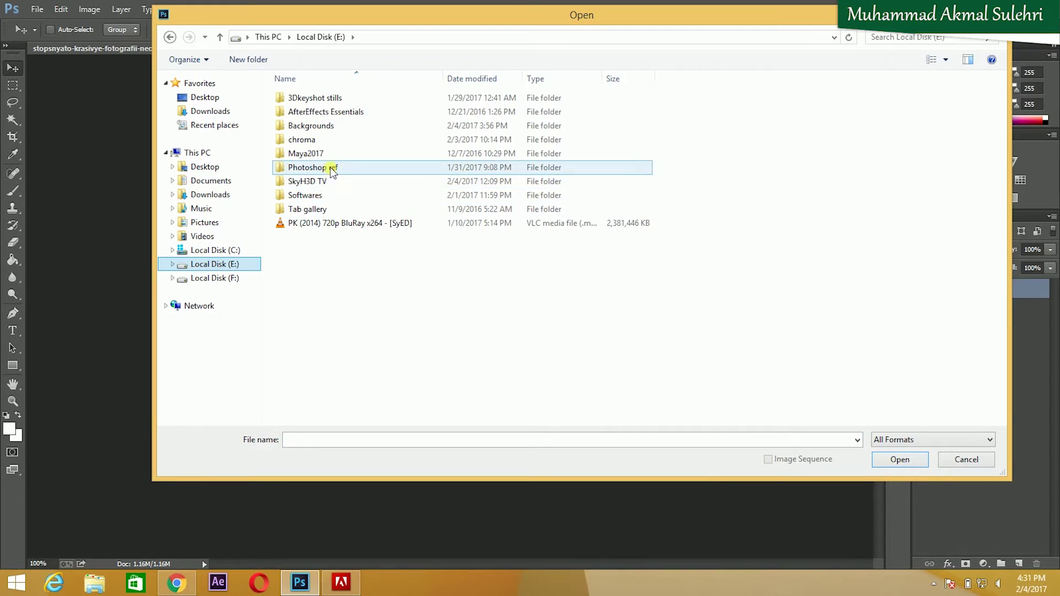
pyautogui.doubleClick(331, 126)
pyautogui.doubleClick(744, 215)
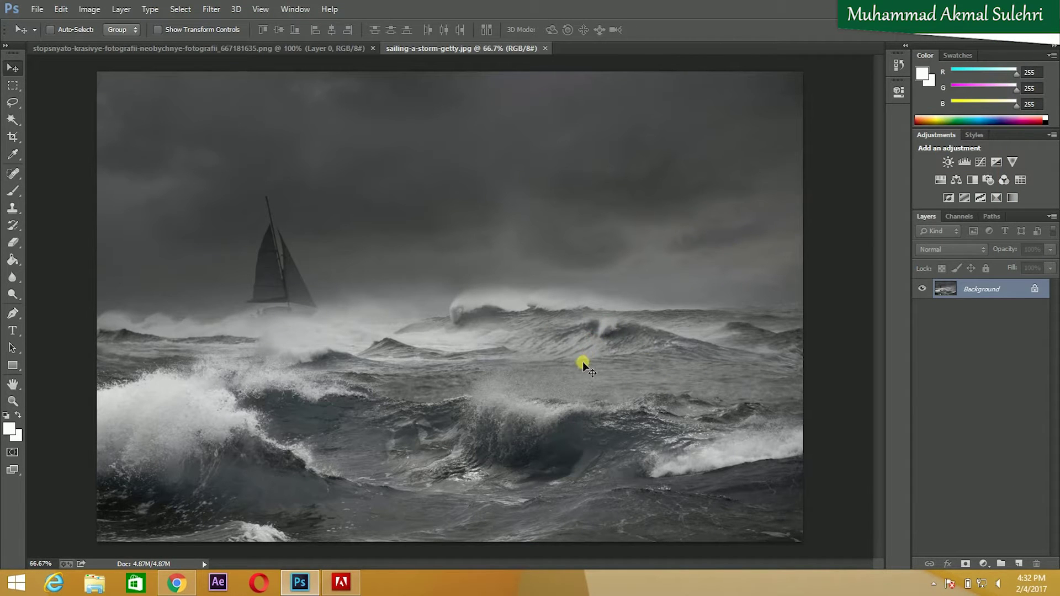
# Cut the whole lifeboat image and paste it into the stormy sea document.
pyautogui.hotkey('ctrl', 'Tab')
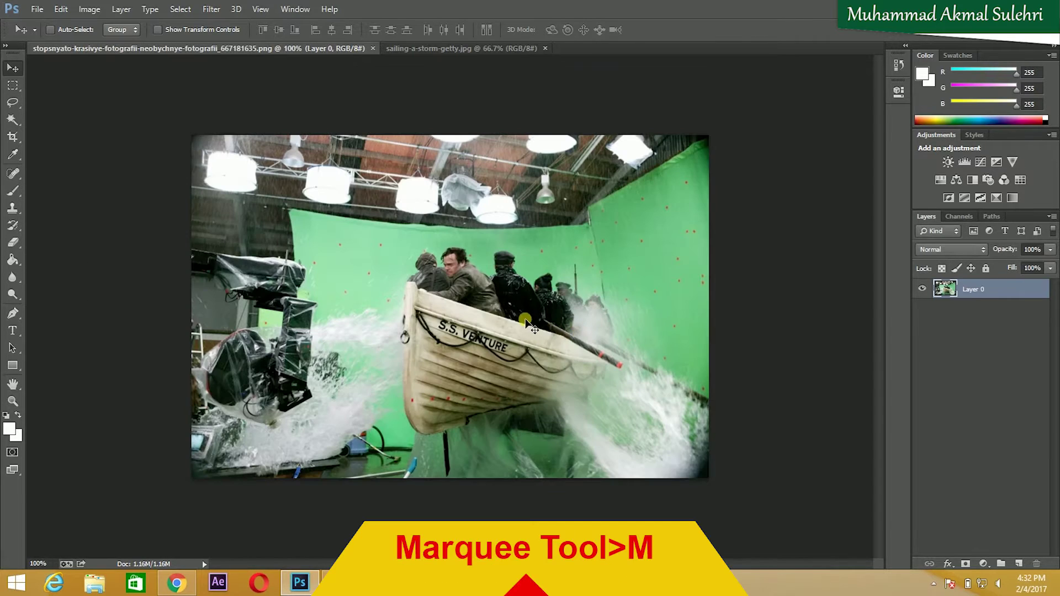
pyautogui.press('m')
pyautogui.moveTo(185, 119); pyautogui.dragTo(826, 510)
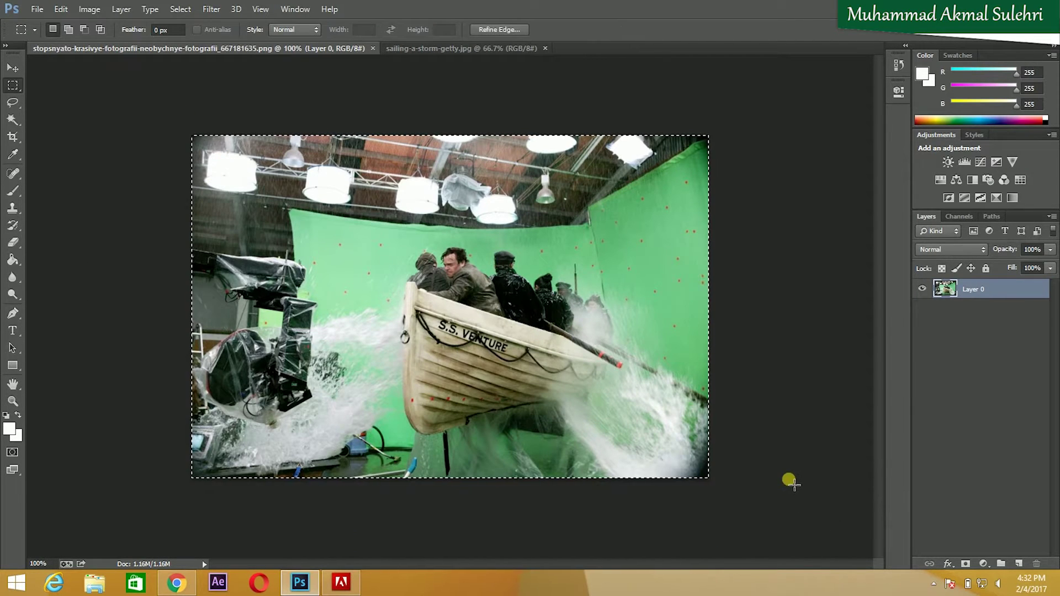
pyautogui.press('v')
pyautogui.hotkey('ctrl', 'x')
pyautogui.hotkey('ctrl', 'Tab')
pyautogui.hotkey('ctrl', 'v')
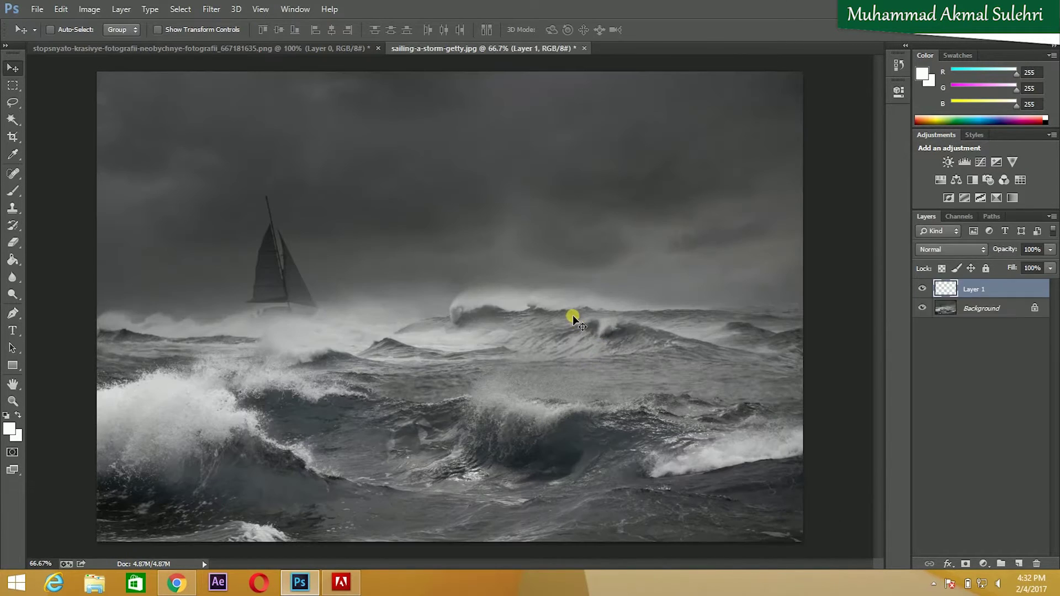
# Rotate the lifeboat layer about -4.25° and position it over the waves.
pyautogui.moveTo(530, 310); pyautogui.dragTo(582, 302)
pyautogui.hotkey('ctrl', 't')
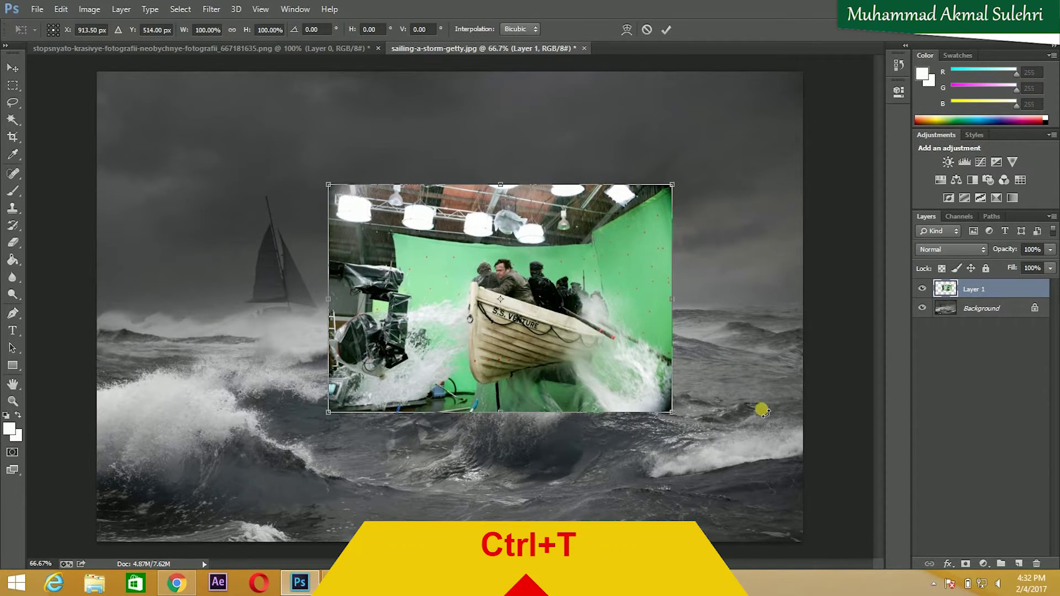
pyautogui.moveTo(742, 387); pyautogui.dragTo(734, 371)
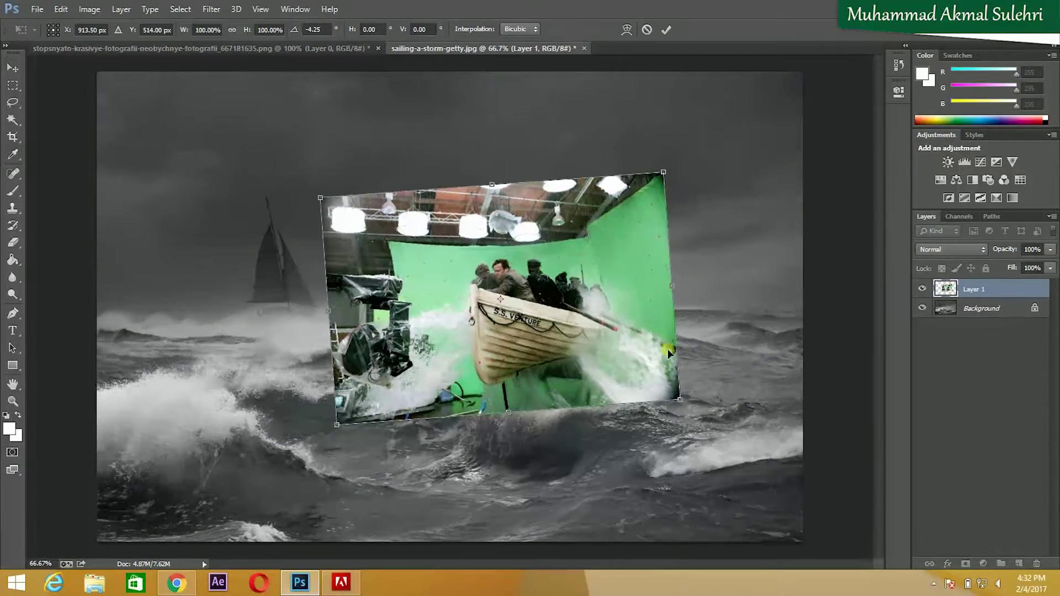
pyautogui.press('Return')
pyautogui.moveTo(594, 323); pyautogui.dragTo(554, 330)
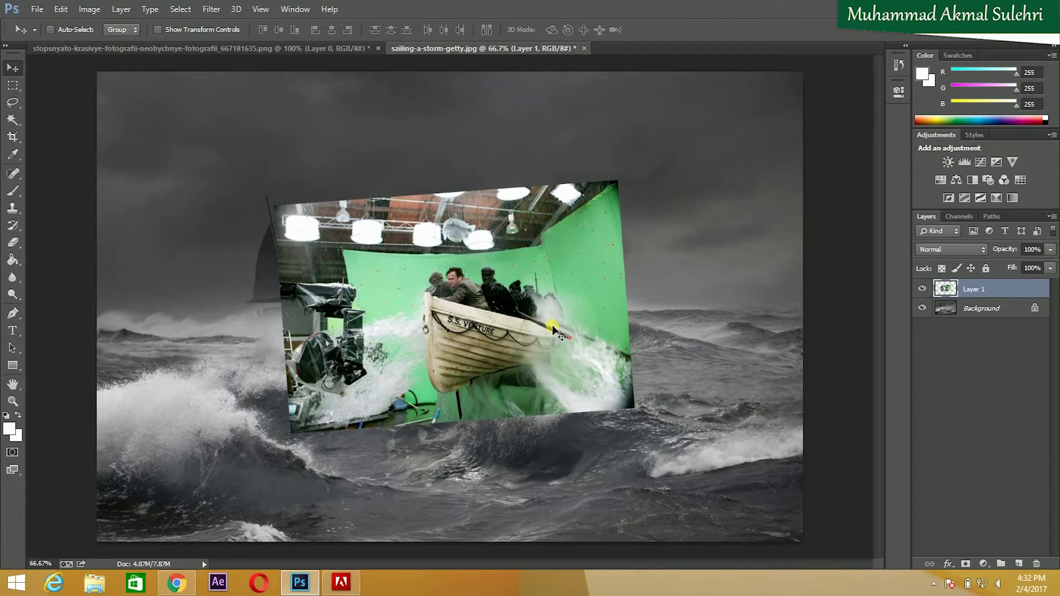
# Start a Pen path at the bow and trace around the first head and the man's hair.
pyautogui.scroll(1, 552, 321)
pyautogui.scroll(1, 580, 325)
pyautogui.scroll(1, 610, 334)
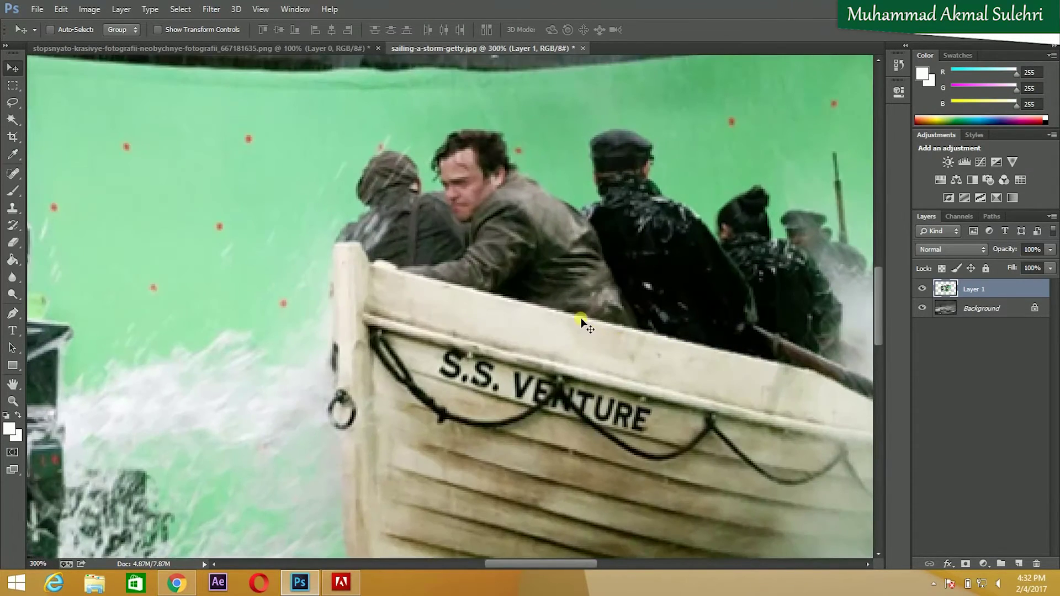
pyautogui.press('p')
pyautogui.scroll(3, 470, 332)
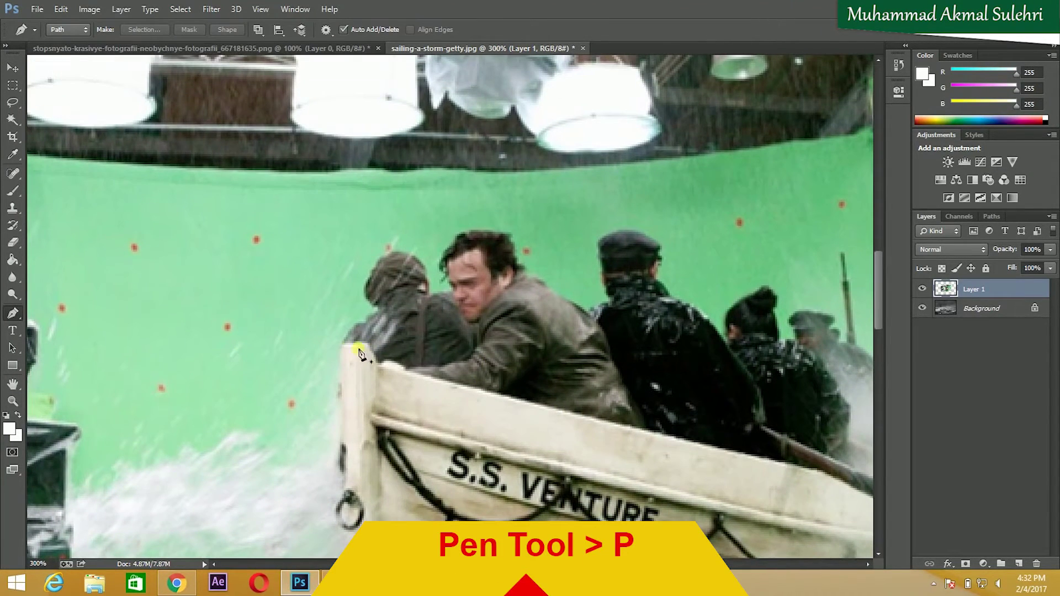
pyautogui.click(345, 343)
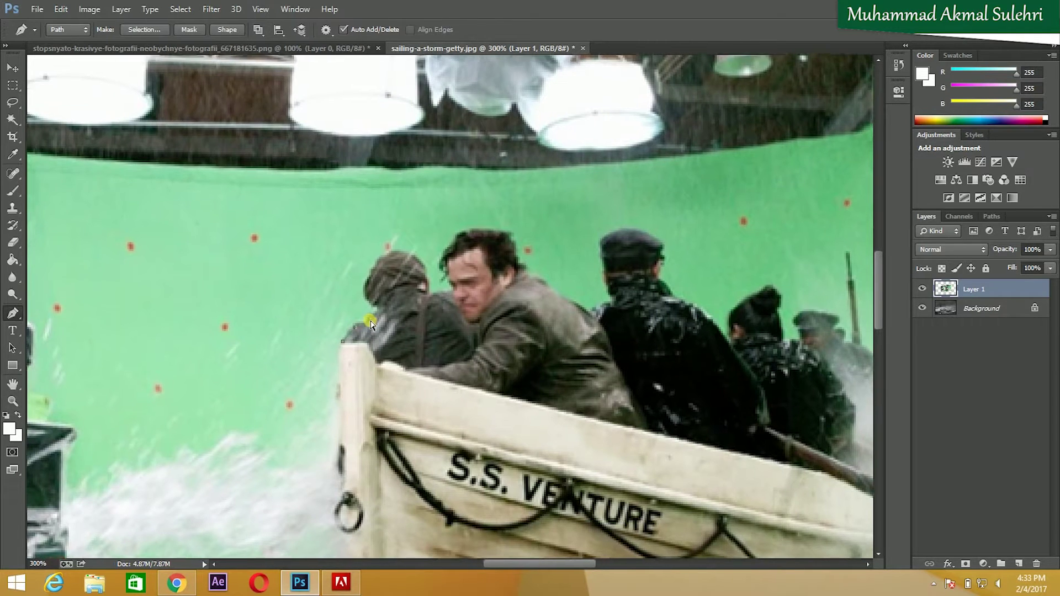
pyautogui.scroll(1, 351, 321)
pyautogui.scroll(1, 353, 320)
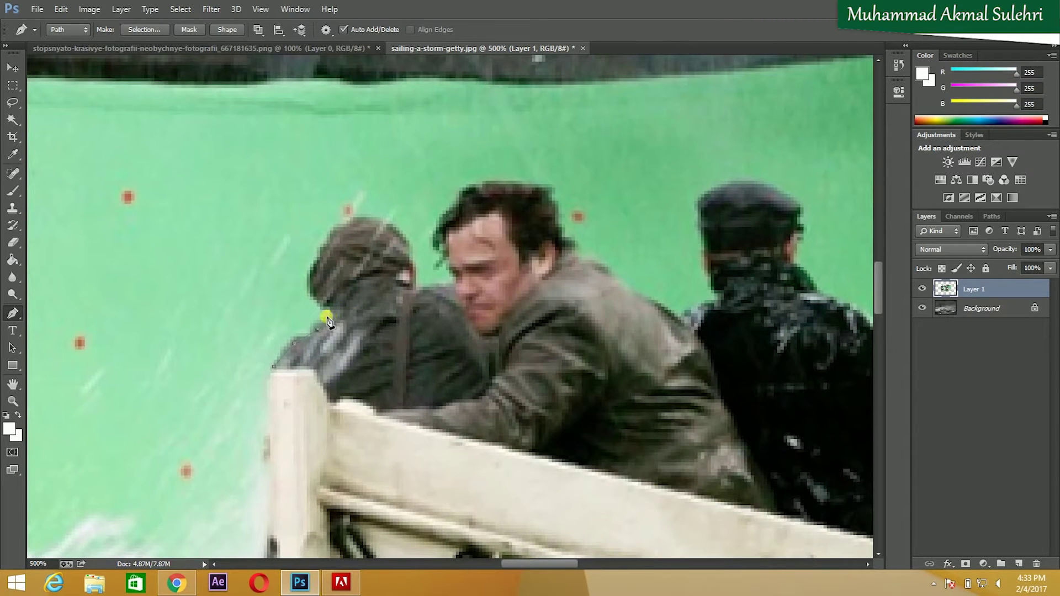
pyautogui.moveTo(313, 263); pyautogui.dragTo(320, 245)
pyautogui.click(410, 237)
pyautogui.click(414, 257)
pyautogui.click(416, 287)
pyautogui.click(436, 245)
pyautogui.click(443, 219)
pyautogui.click(555, 206)
# Continue the path around the capped figure, the middle figure and the hat.
pyautogui.click(701, 245)
pyautogui.click(702, 224)
pyautogui.click(752, 182)
pyautogui.click(768, 184)
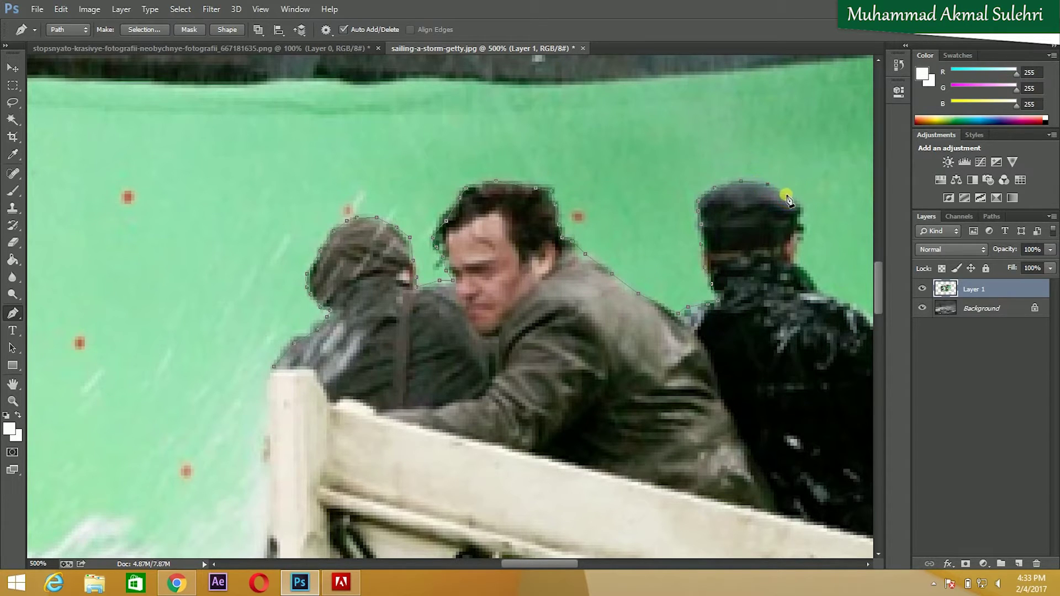
pyautogui.click(801, 204)
pyautogui.moveTo(810, 275); pyautogui.dragTo(436, 266)
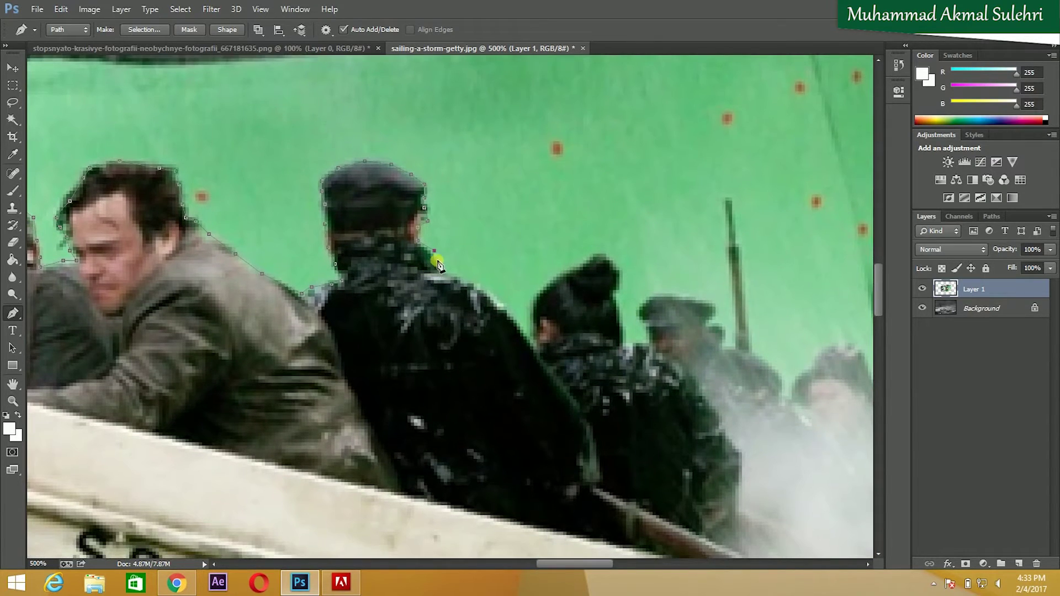
pyautogui.click(528, 341)
pyautogui.click(530, 309)
pyautogui.click(556, 281)
pyautogui.click(576, 270)
pyautogui.click(653, 302)
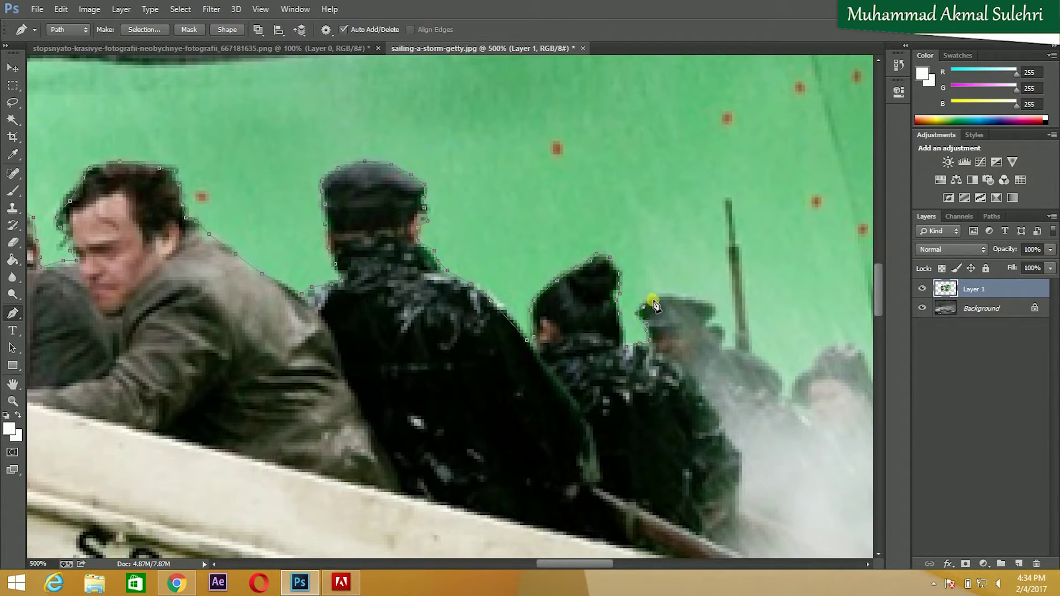
pyautogui.click(715, 321)
# Extend the path around the rear crew's heads and along the spray's top edge.
pyautogui.scroll(-5, 725, 349)
pyautogui.scroll(5, 751, 375)
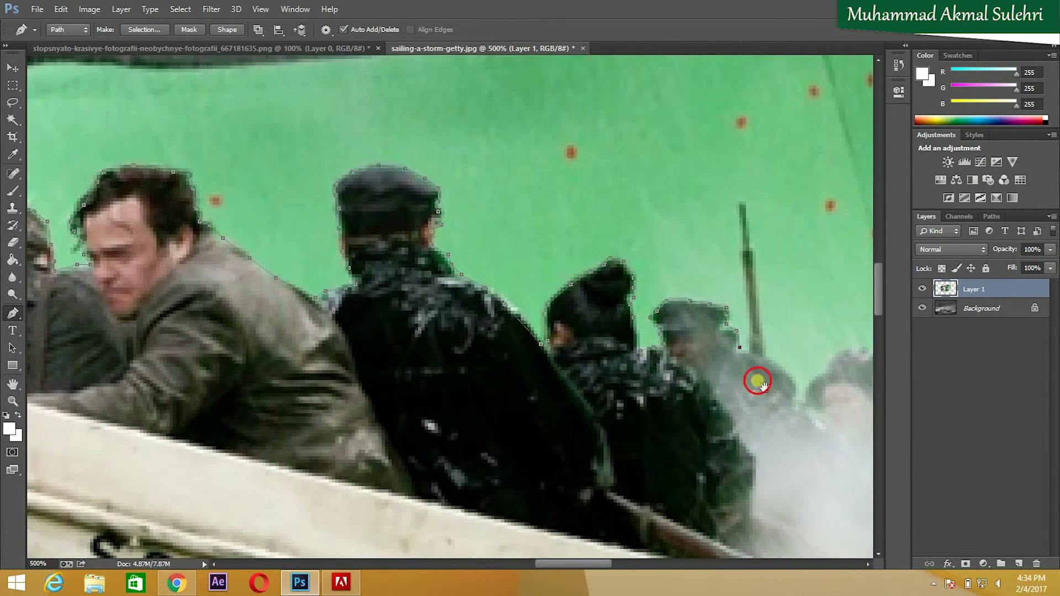
pyautogui.moveTo(760, 381); pyautogui.dragTo(547, 281)
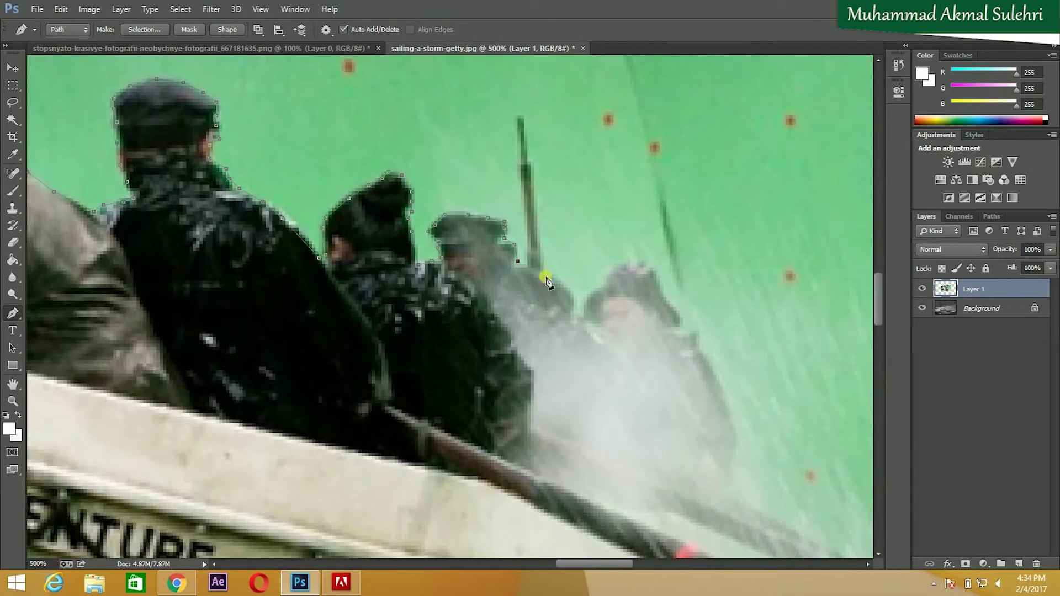
pyautogui.click(582, 308)
pyautogui.click(623, 265)
pyautogui.click(637, 261)
pyautogui.moveTo(661, 287); pyautogui.dragTo(669, 304)
pyautogui.moveTo(728, 420); pyautogui.dragTo(574, 298)
pyautogui.hotkey('ctrl', '-')
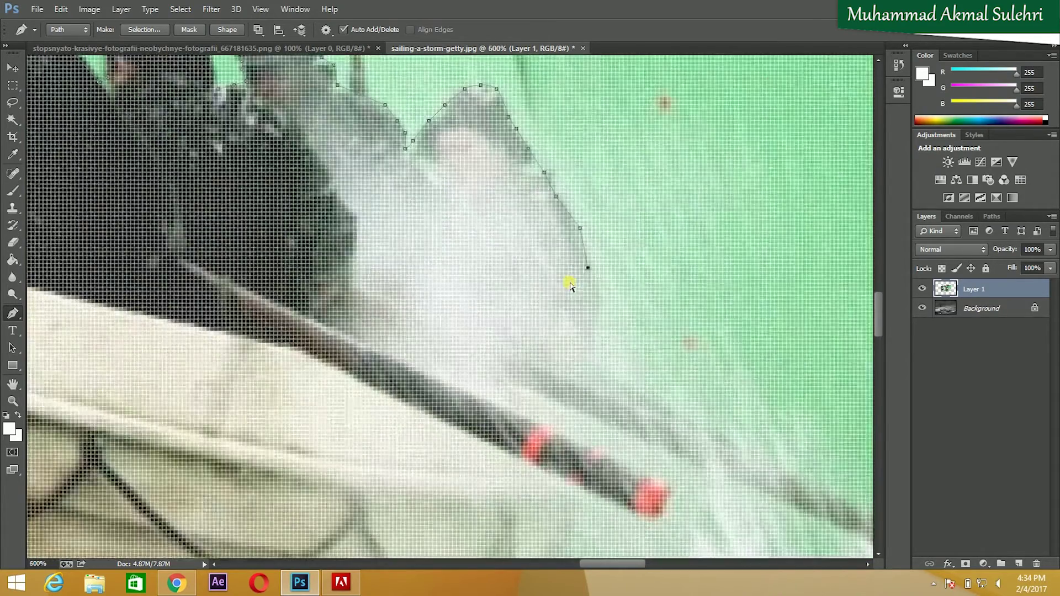
pyautogui.hotkey('ctrl', '-')
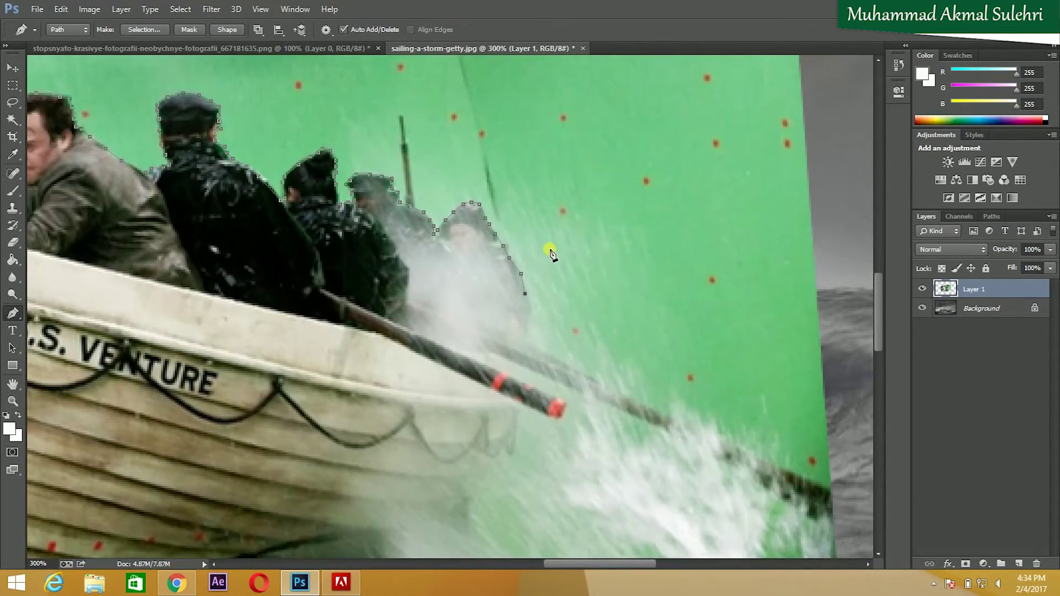
pyautogui.click(519, 236)
pyautogui.moveTo(542, 234); pyautogui.dragTo(556, 234)
pyautogui.moveTo(629, 361); pyautogui.dragTo(652, 383)
# Trace the path past the oar, along the boat's underside and up the bow.
pyautogui.hotkey('ctrl', '-')
pyautogui.click(670, 408)
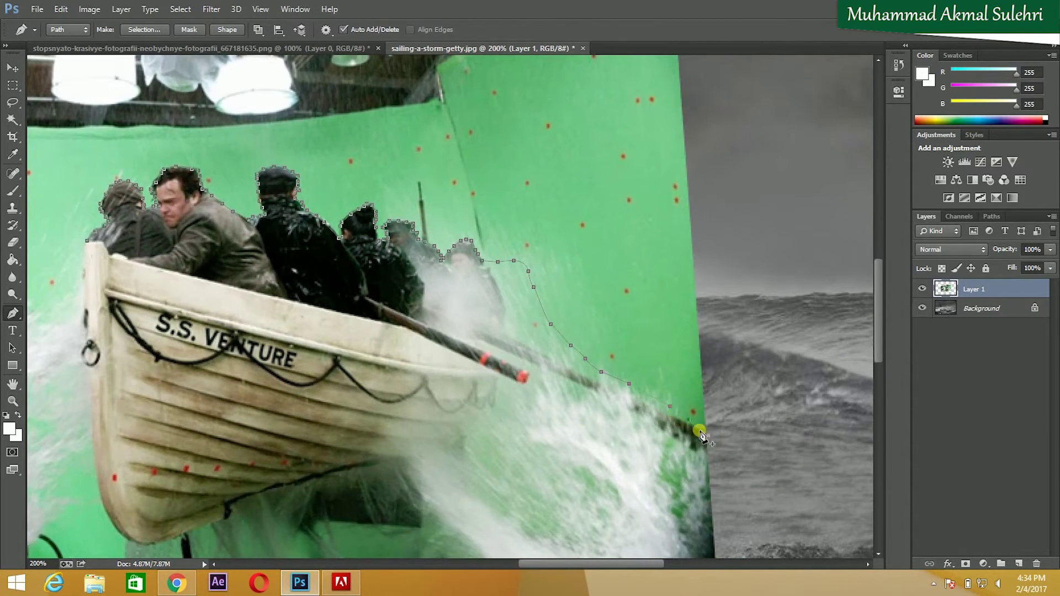
pyautogui.hotkey('ctrl', '-')
pyautogui.hotkey('ctrl', '-')
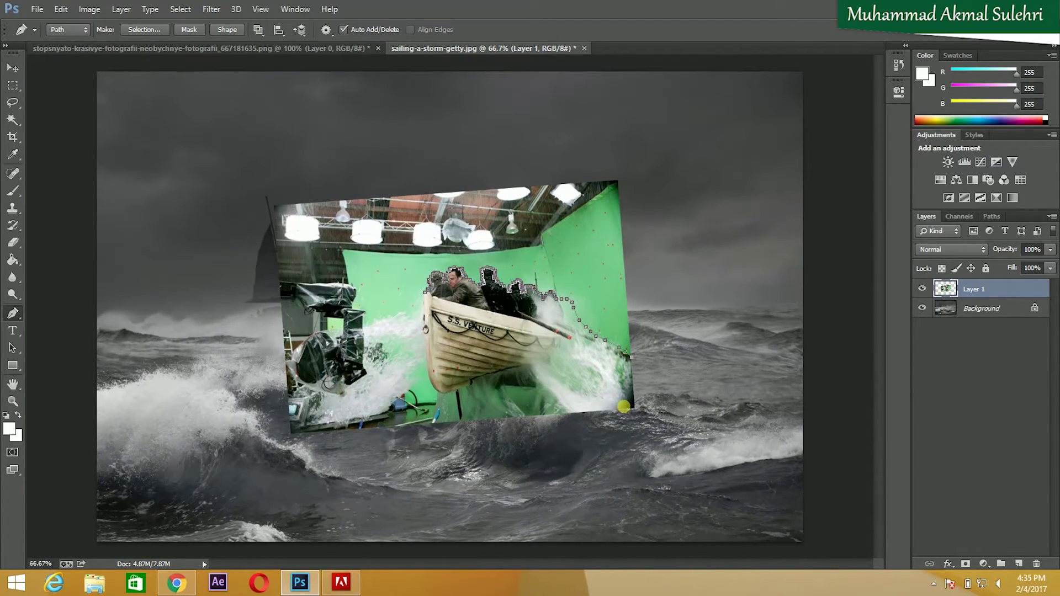
pyautogui.hotkey('ctrl', '+')
pyautogui.hotkey('ctrl', '+')
pyautogui.hotkey('ctrl', '-')
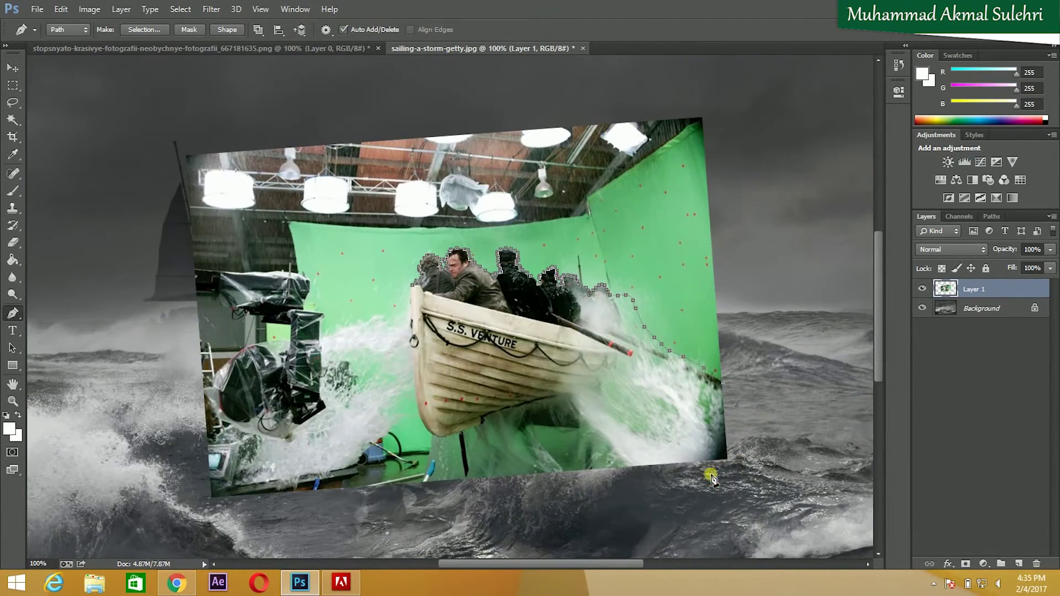
pyautogui.click(712, 474)
pyautogui.click(615, 464)
pyautogui.click(532, 424)
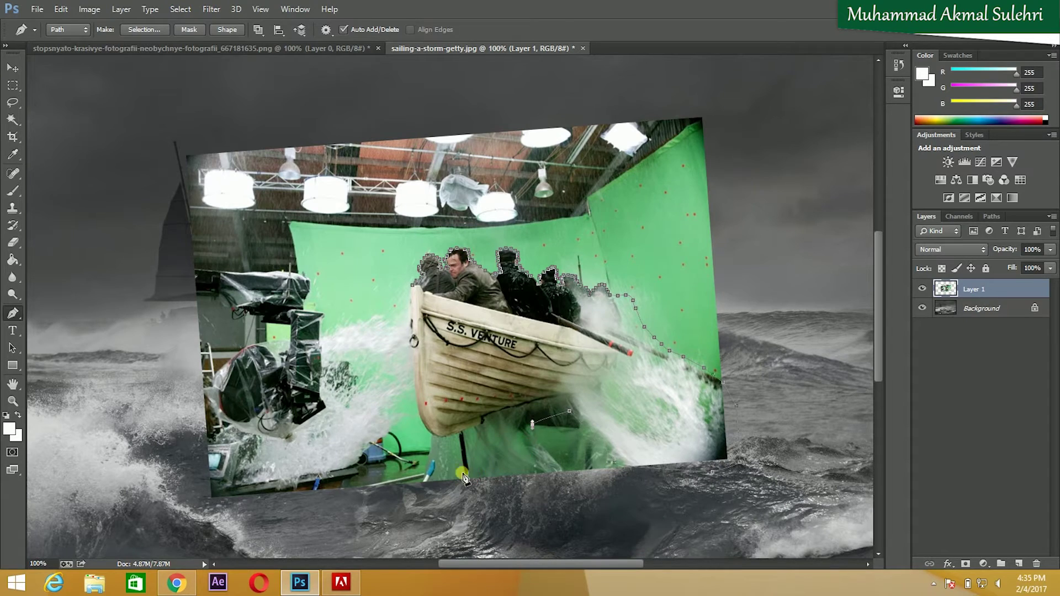
pyautogui.click(467, 472)
pyautogui.hotkey('ctrl', '+')
pyautogui.hotkey('ctrl', '+')
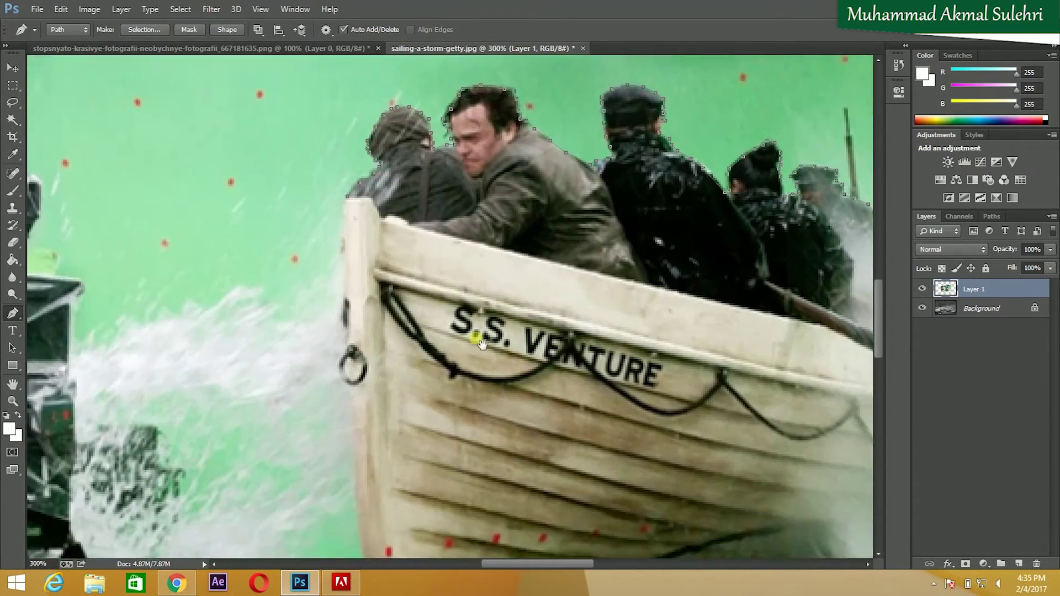
pyautogui.moveTo(415, 462); pyautogui.dragTo(526, 202)
pyautogui.click(475, 422)
pyautogui.click(450, 398)
# Trace the left splash, close the path at the crew, and choose Make Selection.
pyautogui.click(432, 354)
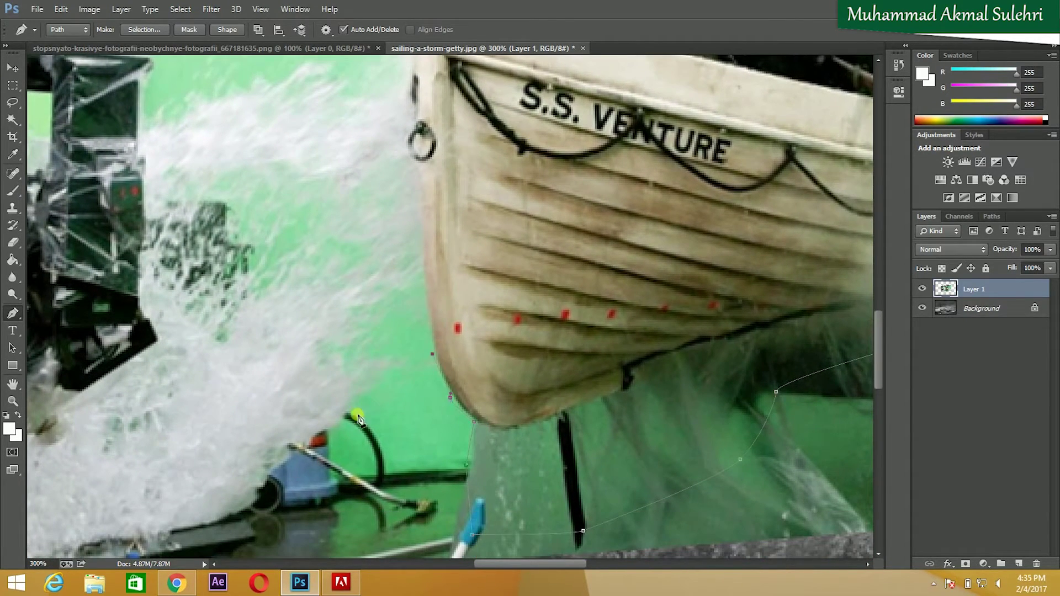
pyautogui.click(307, 457)
pyautogui.click(214, 519)
pyautogui.moveTo(152, 509); pyautogui.dragTo(138, 501)
pyautogui.click(156, 332)
pyautogui.click(173, 198)
pyautogui.moveTo(402, 198); pyautogui.dragTo(410, 378)
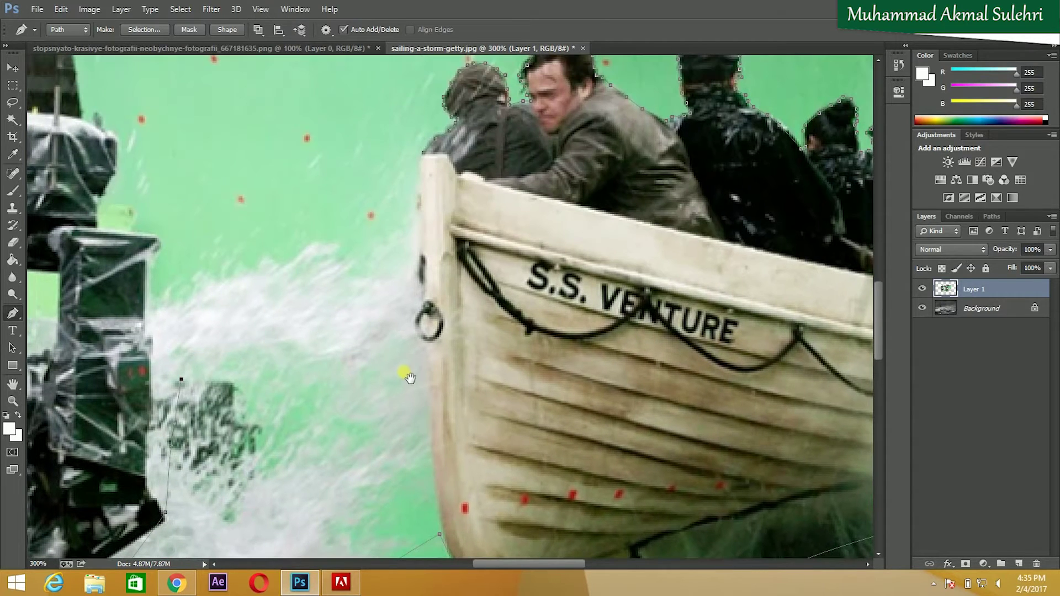
pyautogui.click(342, 231)
pyautogui.click(422, 156)
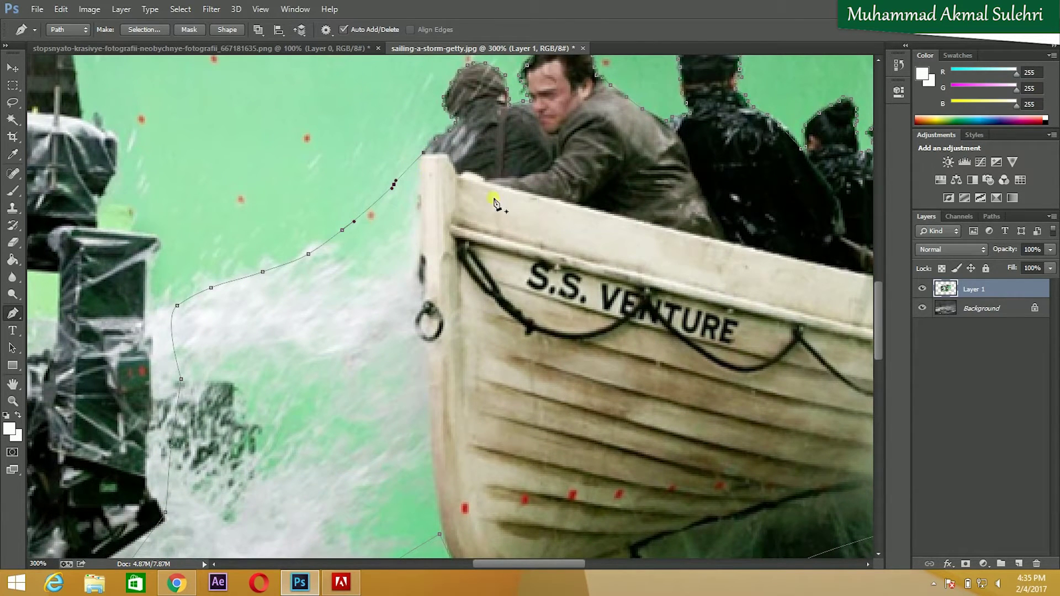
pyautogui.rightClick(553, 200)
pyautogui.click(635, 259)
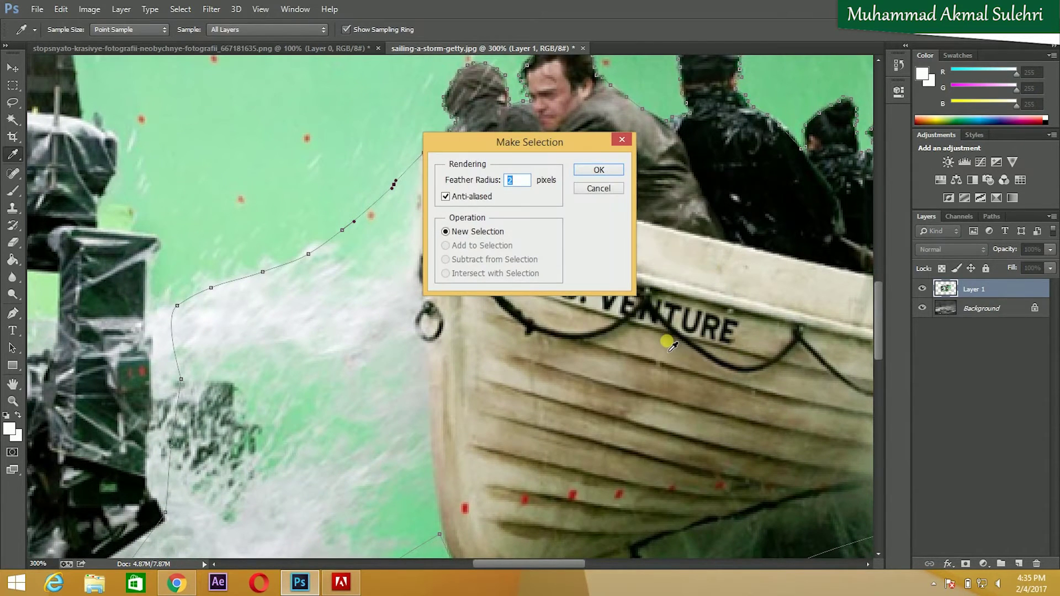
# Convert the path to a selection, invert it, and delete the studio backdrop.
pyautogui.press('Return')
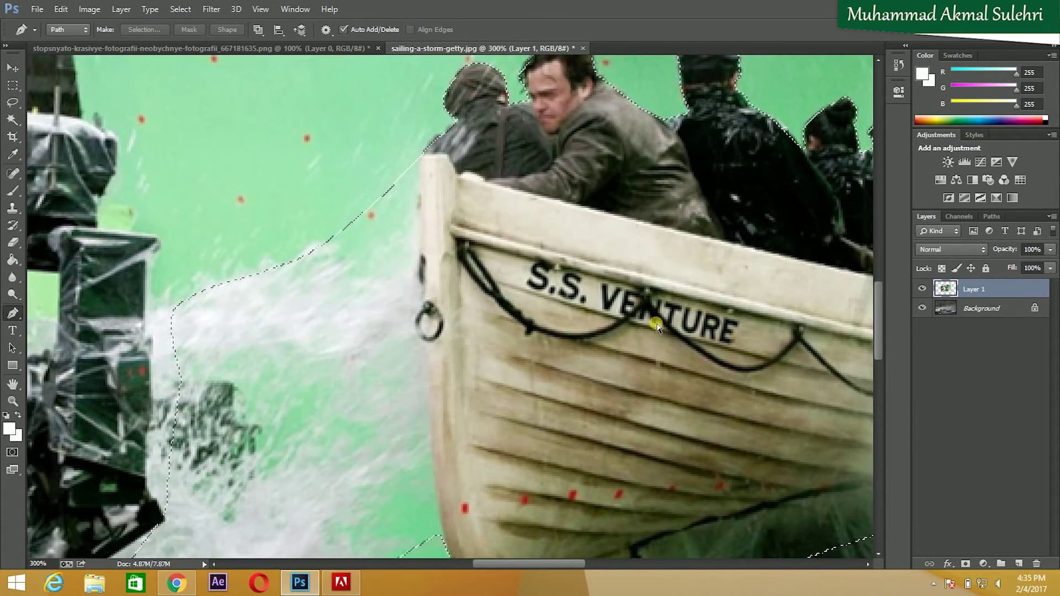
pyautogui.hotkey('ctrl', '-')
pyautogui.hotkey('ctrl', '-')
pyautogui.hotkey('ctrl', '-')
pyautogui.press('l')
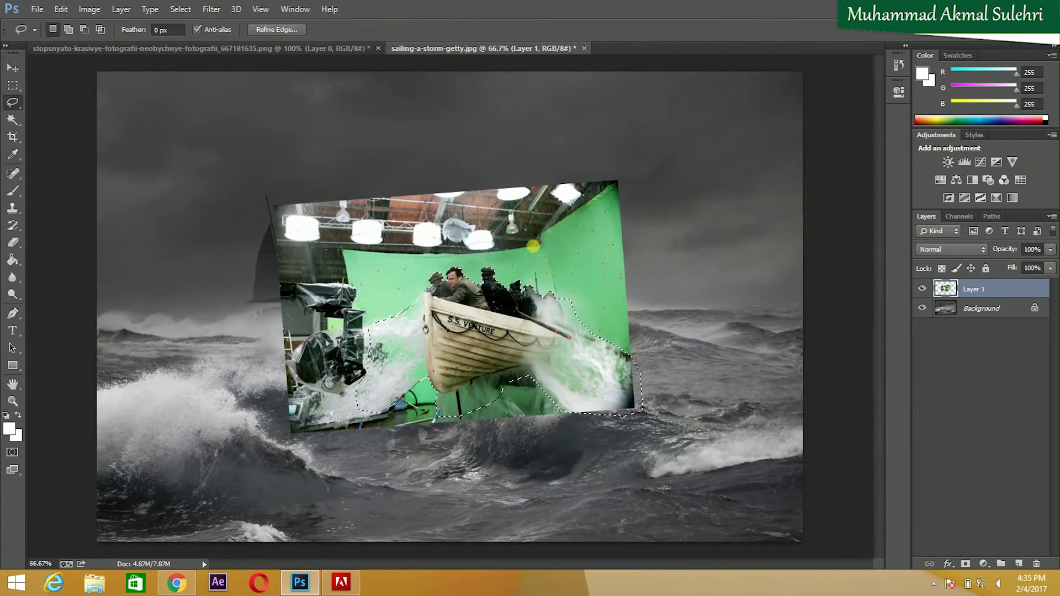
pyautogui.rightClick(538, 245)
pyautogui.click(594, 269)
pyautogui.press('Delete')
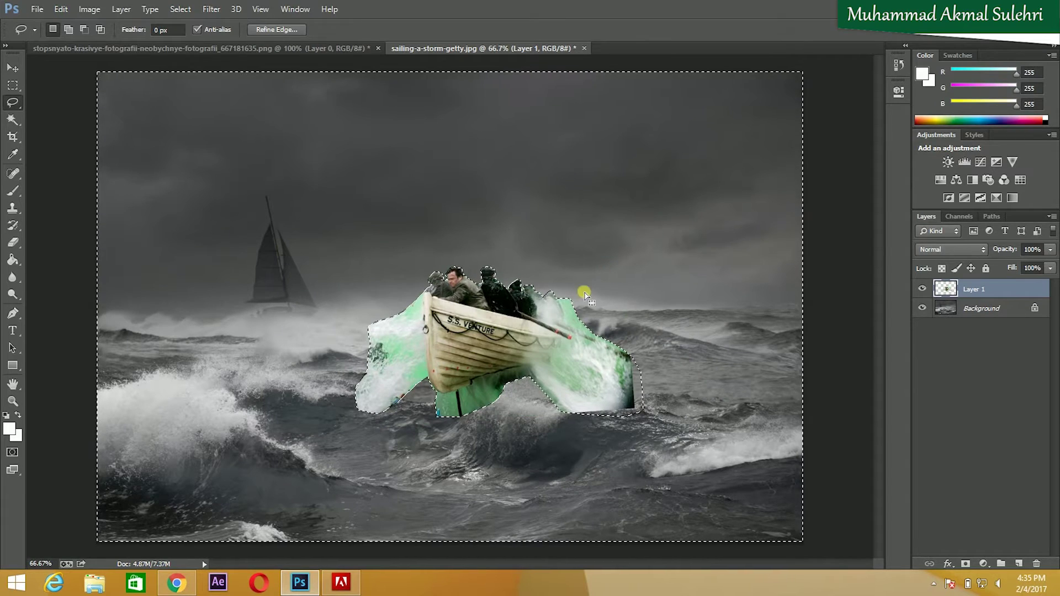
# Deselect, then reload the boat selection and zoom in on the boat.
pyautogui.hotkey('ctrl', 'd')
pyautogui.press('e')
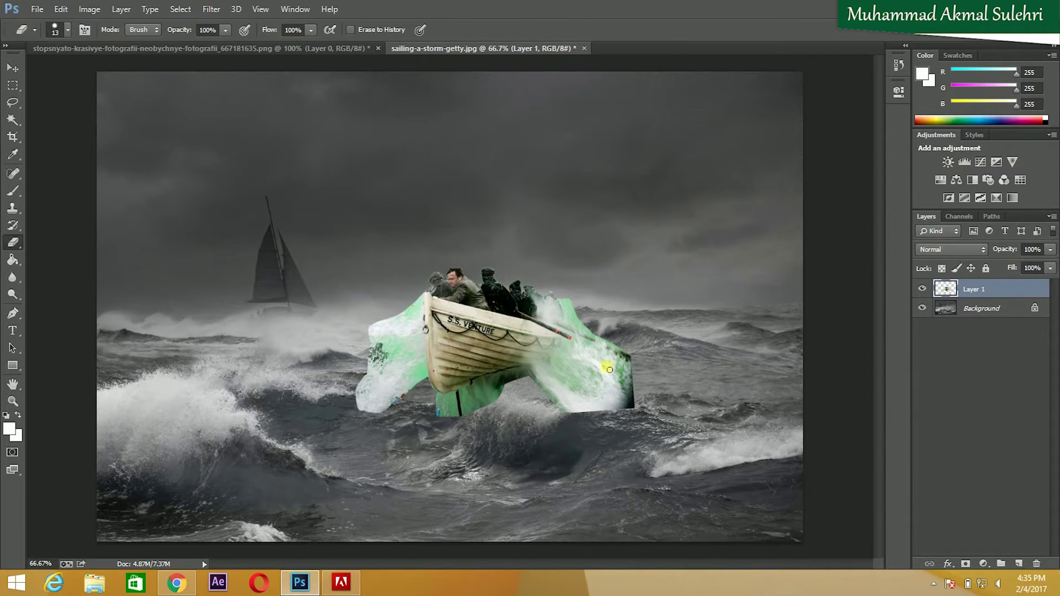
pyautogui.hotkey('ctrl', 'shift', 'd')
pyautogui.hotkey('ctrl', '+')
pyautogui.hotkey('ctrl', '+')
pyautogui.hotkey('ctrl', '+')
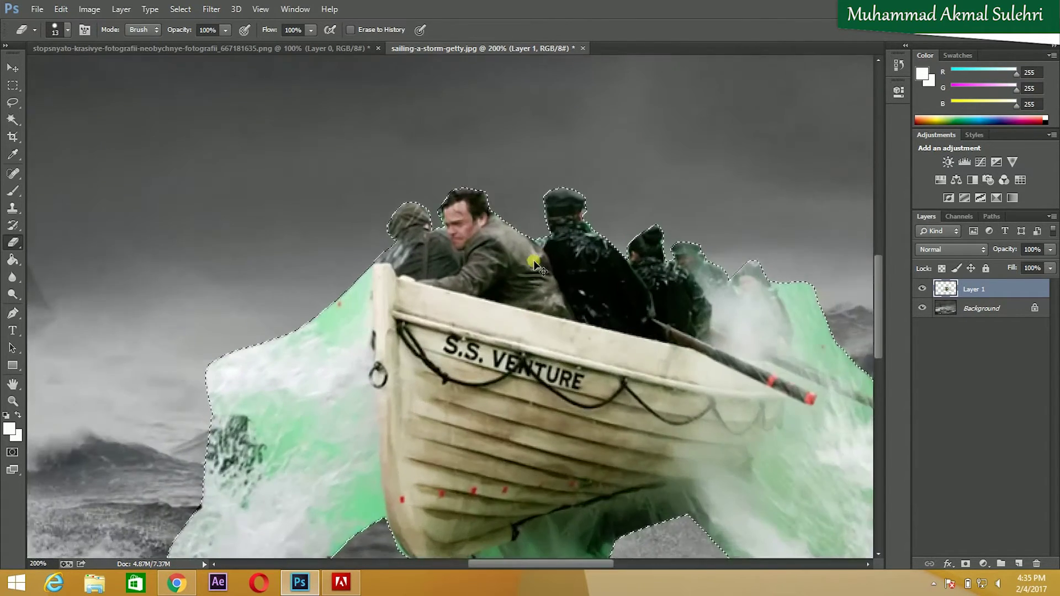
# Feather the boat selection by 1 pixel.
pyautogui.hotkey('ctrl', '-')
pyautogui.hotkey('ctrl', '-')
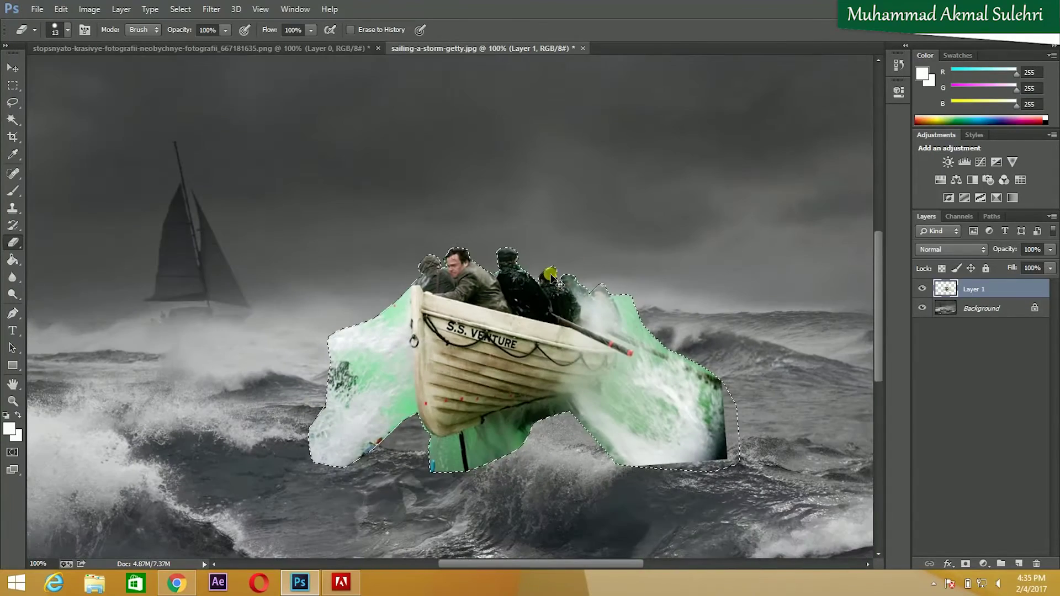
pyautogui.press('l')
pyautogui.rightClick(575, 289)
pyautogui.rightClick(597, 255)
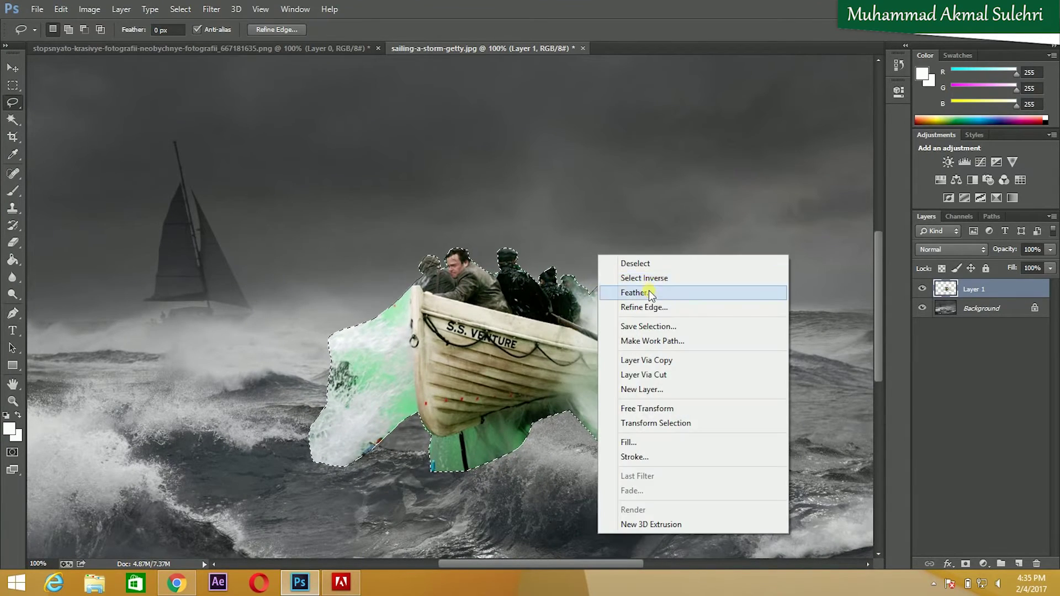
pyautogui.click(623, 293)
pyautogui.write('1')
pyautogui.press('Return')
# Undo an accidental deletion of the boat, then invert and clear the selection.
pyautogui.press('Delete')
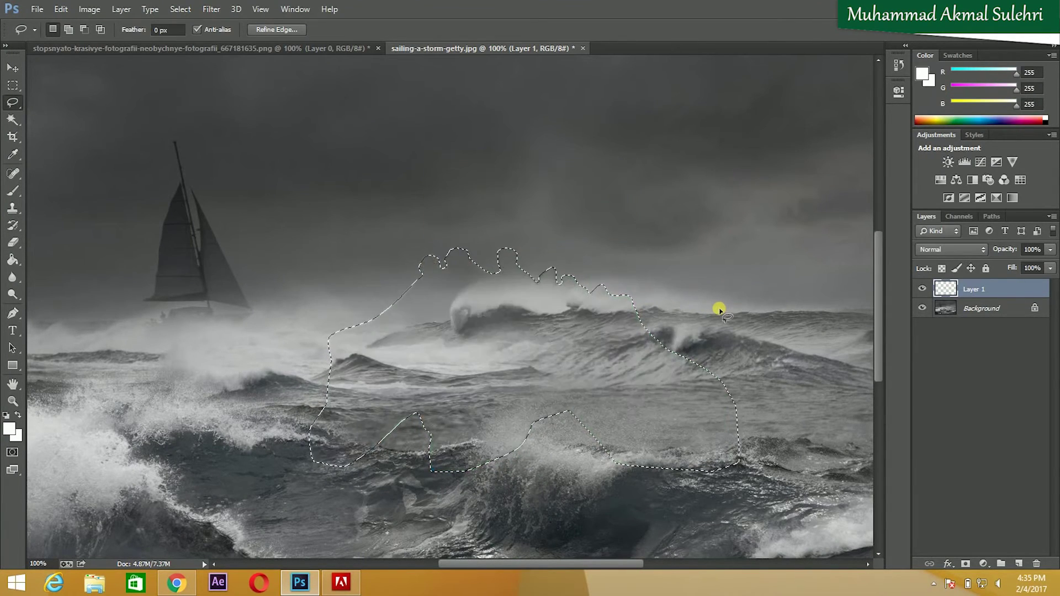
pyautogui.hotkey('ctrl', 'z')
pyautogui.rightClick(607, 370)
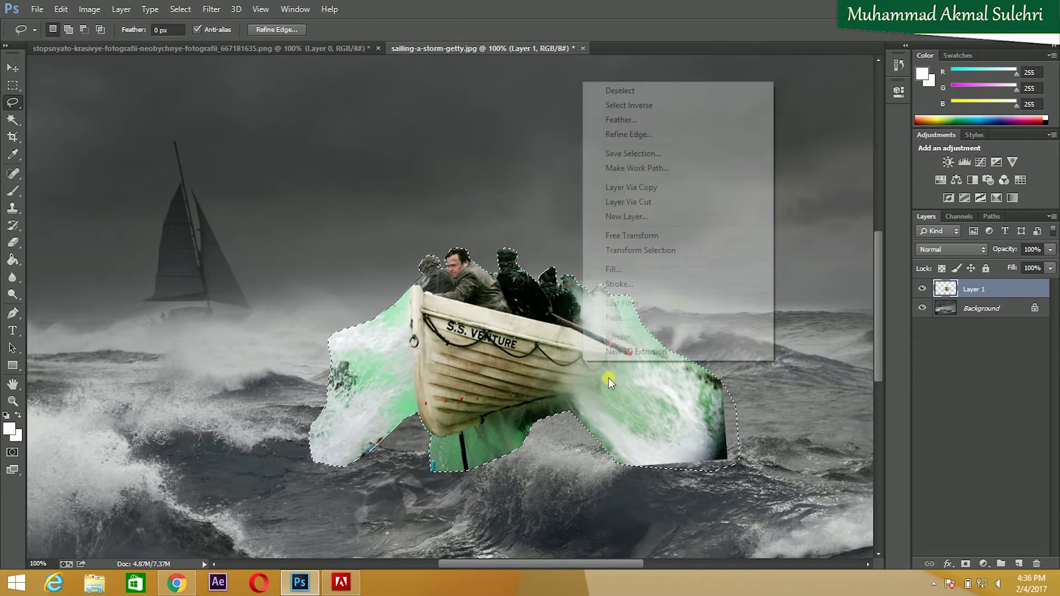
pyautogui.click(671, 106)
pyautogui.hotkey('ctrl', 'd')
# Pick an eraser brush preset and erase the green spray right of the boat.
pyautogui.press('v')
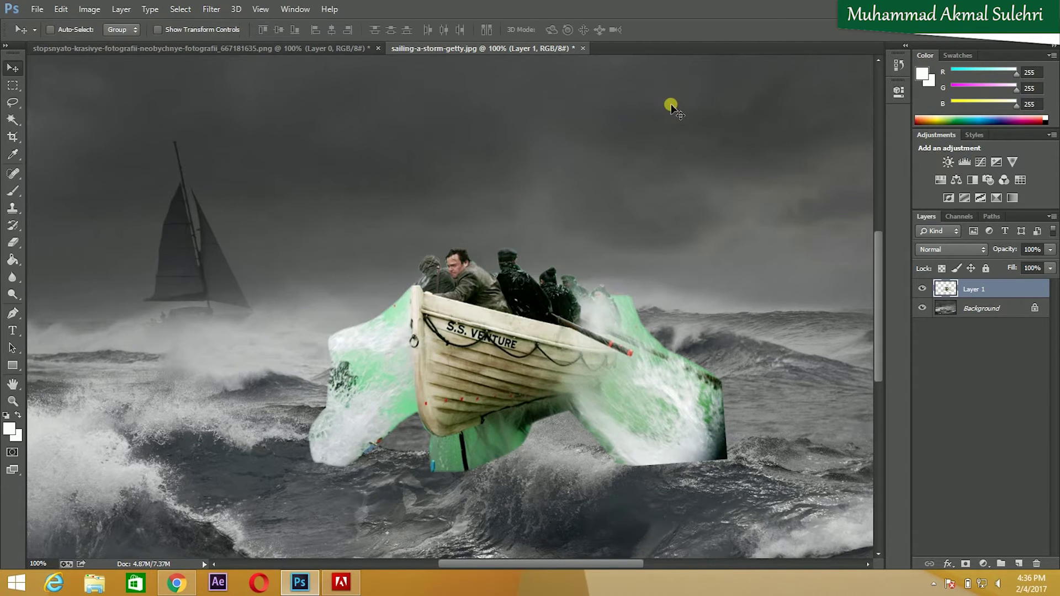
pyautogui.press('e')
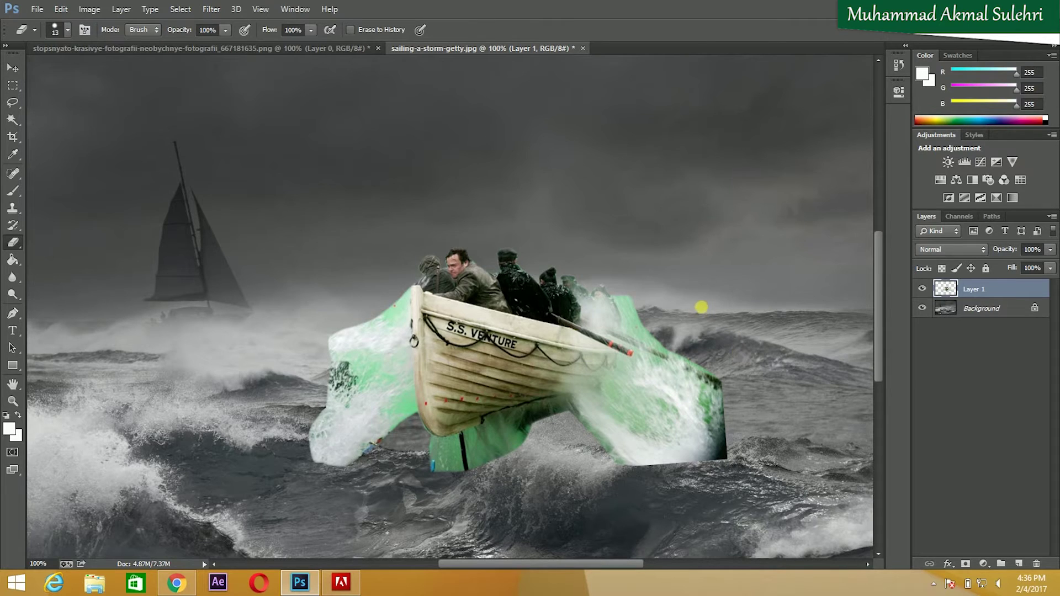
pyautogui.press(']')
pyautogui.press(']')
pyautogui.press(']')
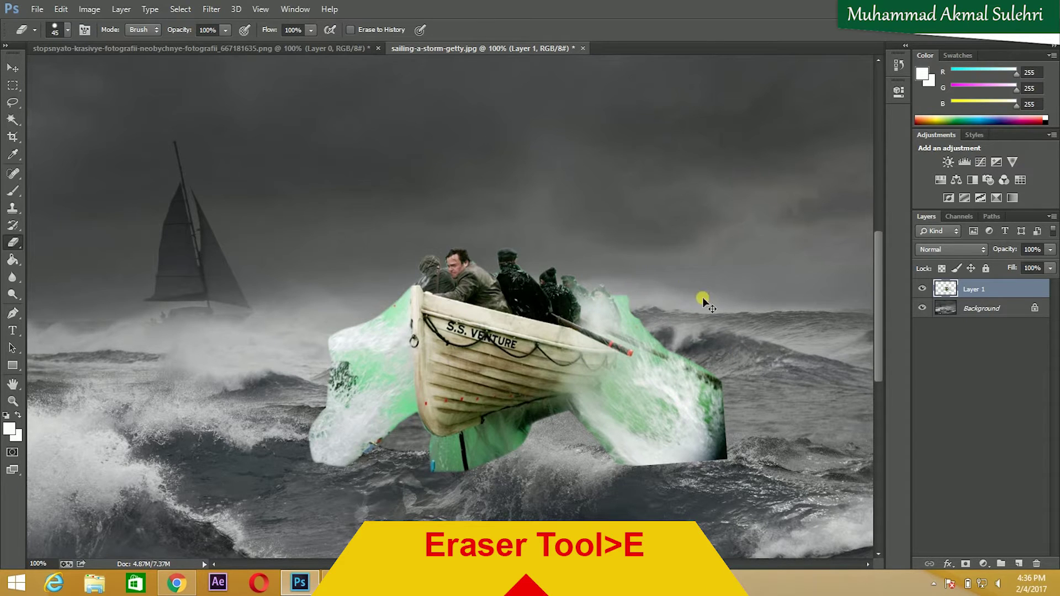
pyautogui.click(66, 31)
pyautogui.doubleClick(111, 137)
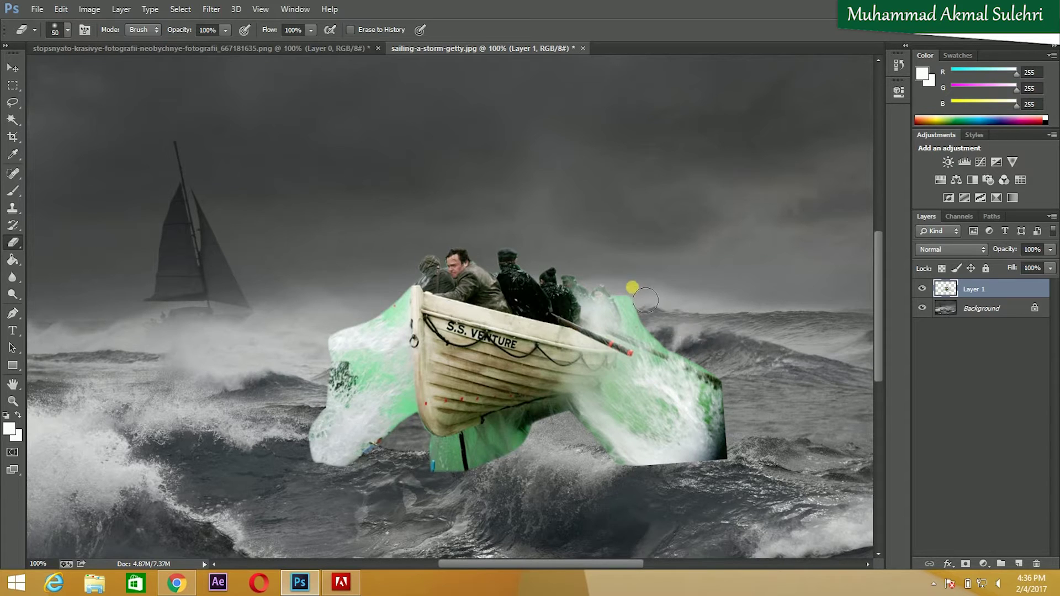
pyautogui.moveTo(646, 320)
pyautogui.mouseDown()
pyautogui.moveTo(664, 329)
pyautogui.moveTo(684, 316)
pyautogui.mouseUp()
pyautogui.press(']')
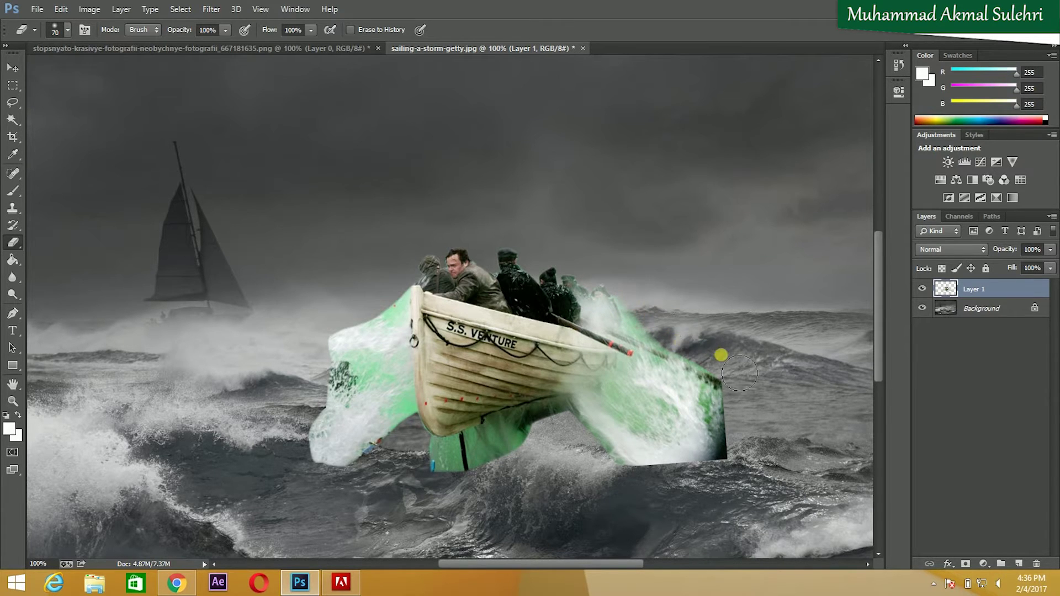
pyautogui.press(']')
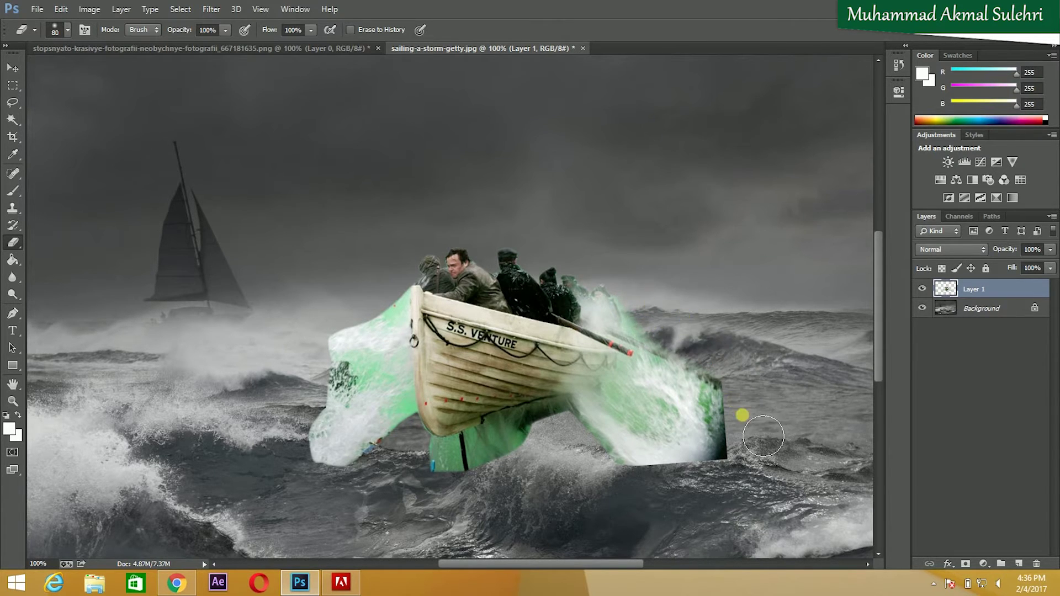
pyautogui.press(']')
pyautogui.press(']')
pyautogui.moveTo(751, 410)
pyautogui.mouseDown()
pyautogui.moveTo(716, 480)
pyautogui.moveTo(602, 508)
pyautogui.moveTo(717, 455)
pyautogui.mouseUp()
# Erase the green areas below the hull and left of the bow.
pyautogui.press(']')
pyautogui.press(']')
pyautogui.press(']')
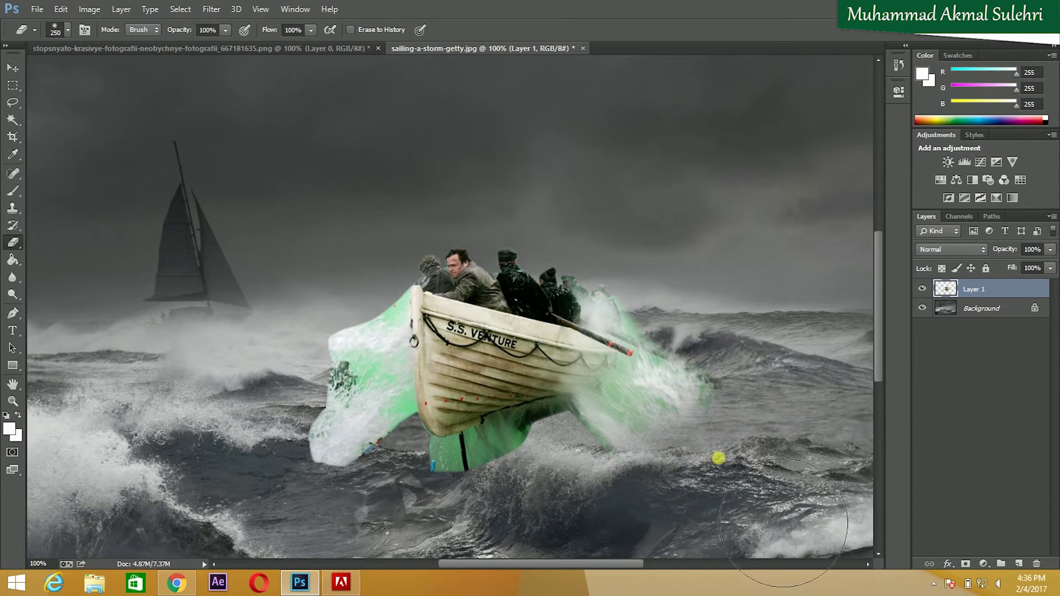
pyautogui.press('[')
pyautogui.press('[')
pyautogui.press('[')
pyautogui.moveTo(561, 466); pyautogui.dragTo(378, 482)
pyautogui.press('[')
pyautogui.press('[')
pyautogui.press('[')
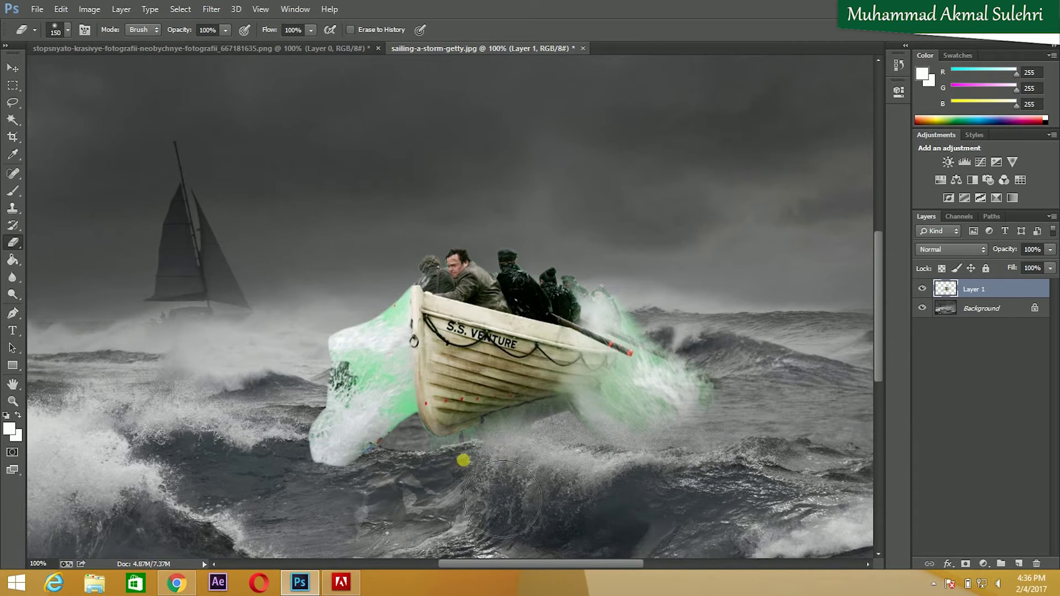
pyautogui.moveTo(464, 457)
pyautogui.mouseDown()
pyautogui.moveTo(426, 457)
pyautogui.moveTo(559, 457)
pyautogui.mouseUp()
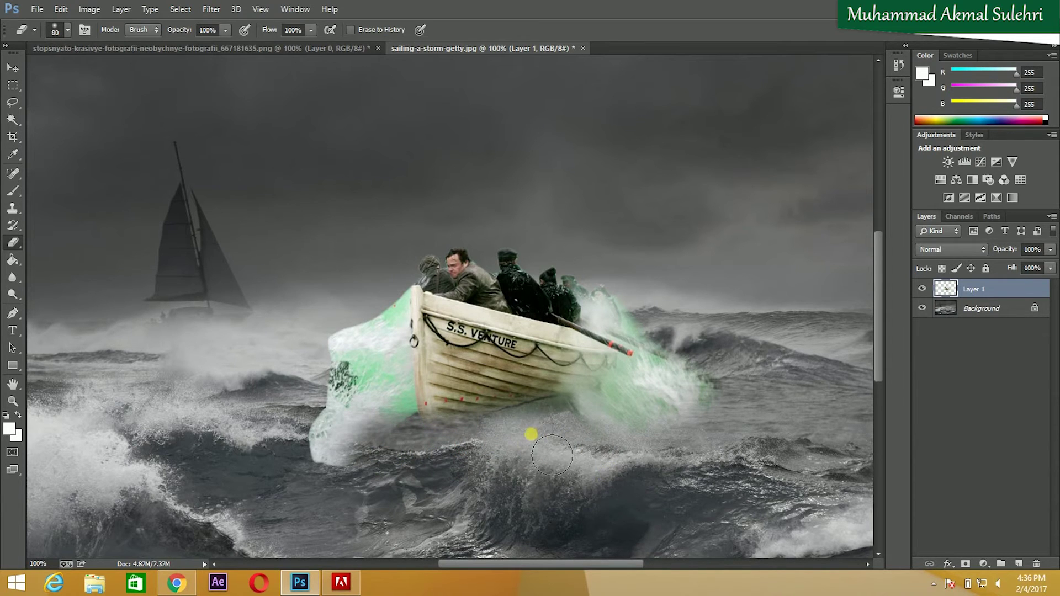
pyautogui.press(']')
pyautogui.press(']')
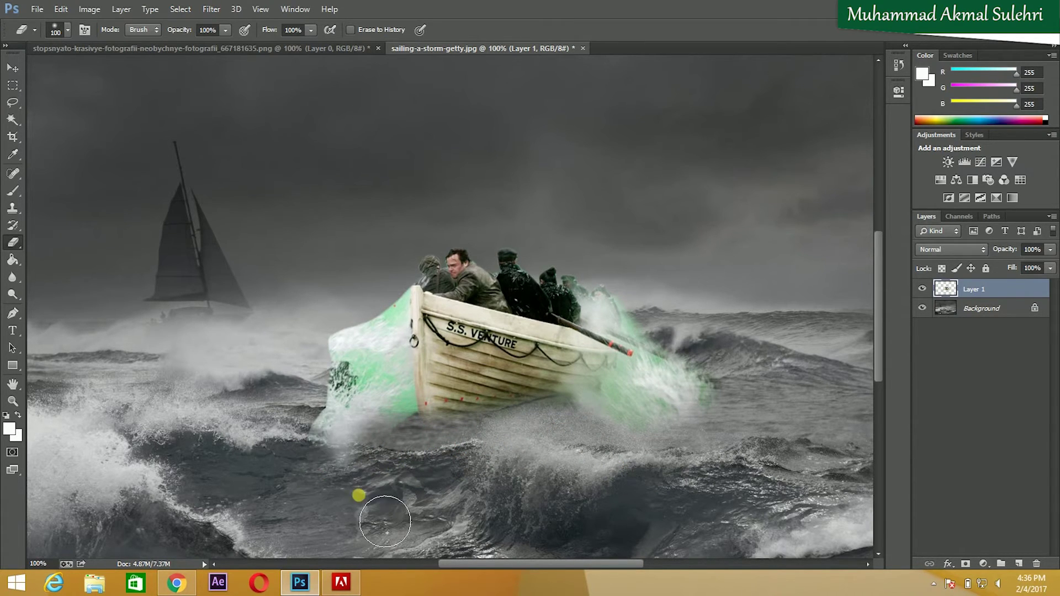
pyautogui.moveTo(338, 460)
pyautogui.mouseDown()
pyautogui.moveTo(356, 331)
pyautogui.moveTo(409, 304)
pyautogui.mouseUp()
# Resize the eraser and clean up the remaining green beside the bow.
pyautogui.press(']')
pyautogui.press('[')
pyautogui.press('[')
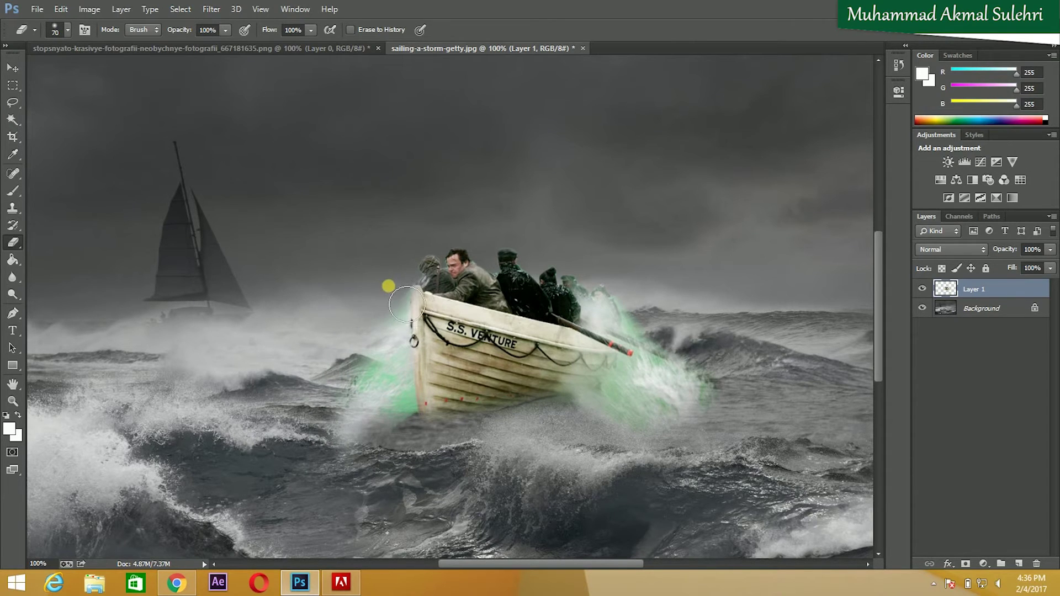
pyautogui.press(']')
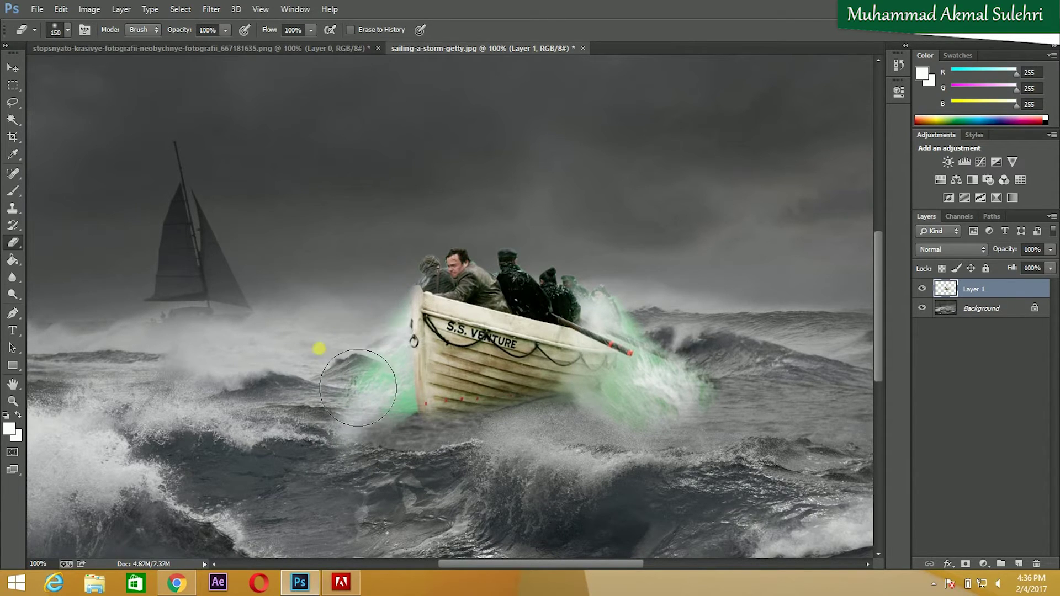
pyautogui.press(']')
pyautogui.press(']')
pyautogui.click(19, 69)
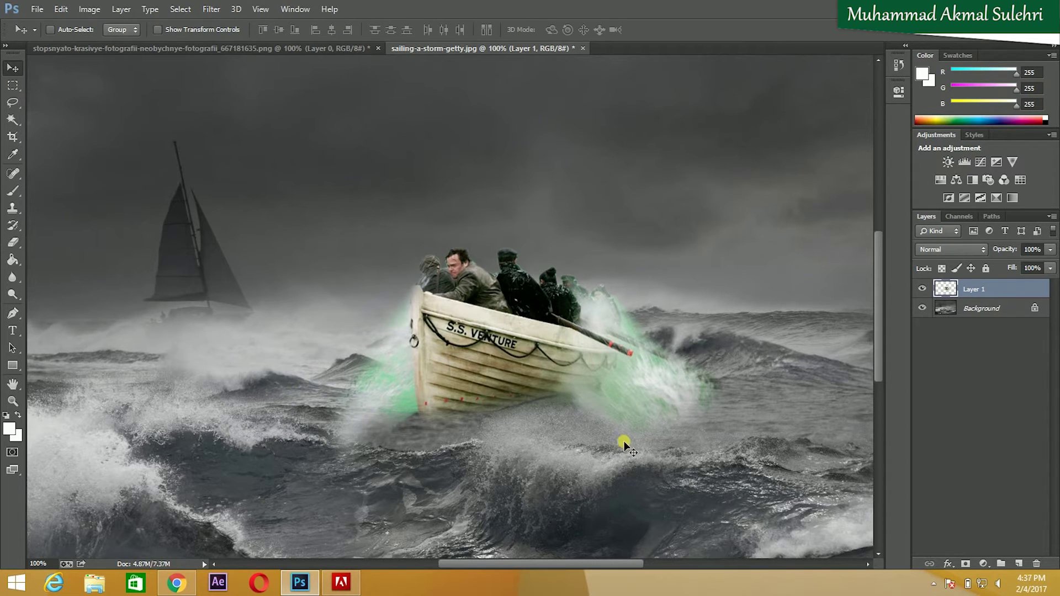
# Apply Selective Color to Greens with Cyan -100, Magenta +100 and Yellow -100.
pyautogui.click(89, 9)
pyautogui.click(271, 246)
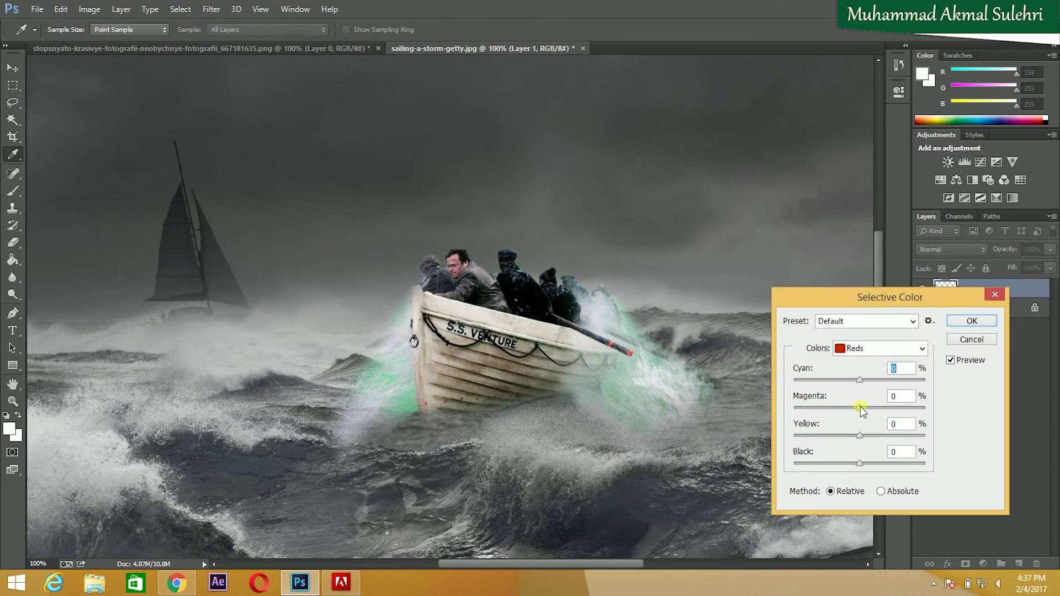
pyautogui.click(893, 349)
pyautogui.click(867, 389)
pyautogui.moveTo(863, 380)
pyautogui.mouseDown()
pyautogui.moveTo(777, 383)
pyautogui.moveTo(855, 381)
pyautogui.moveTo(941, 411)
pyautogui.mouseUp()
pyautogui.click(963, 366)
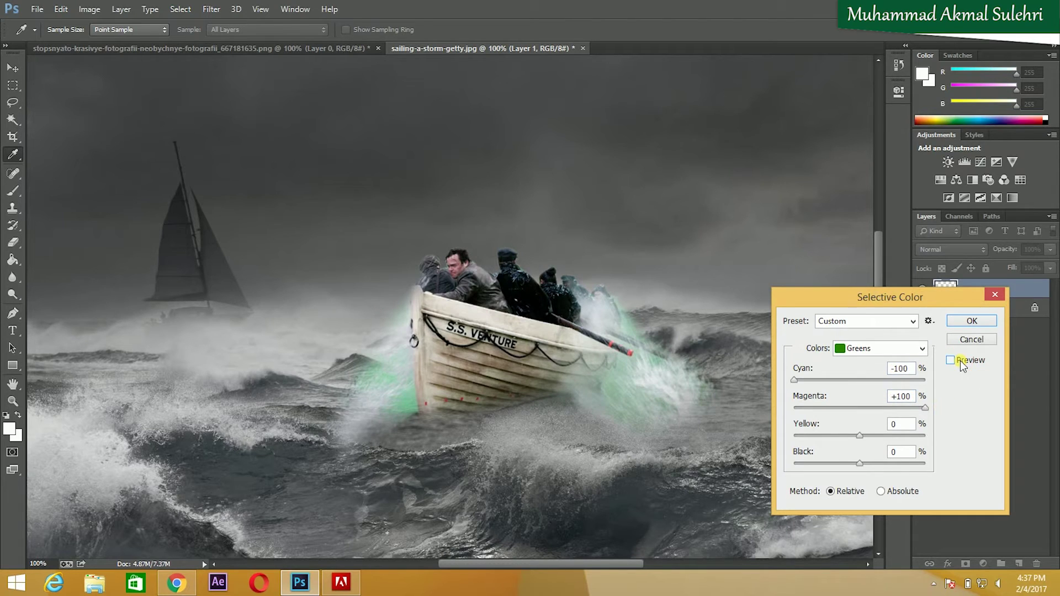
pyautogui.moveTo(854, 438); pyautogui.dragTo(794, 439)
# Set the Cyans range to Cyan -100 with more Magenta, and apply the correction.
pyautogui.click(890, 356)
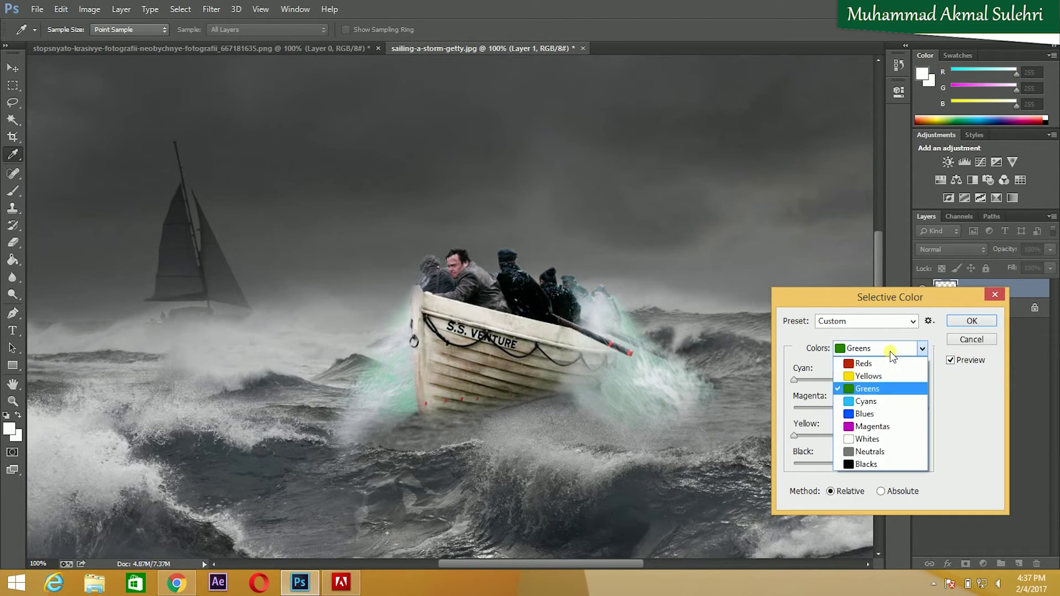
pyautogui.click(874, 402)
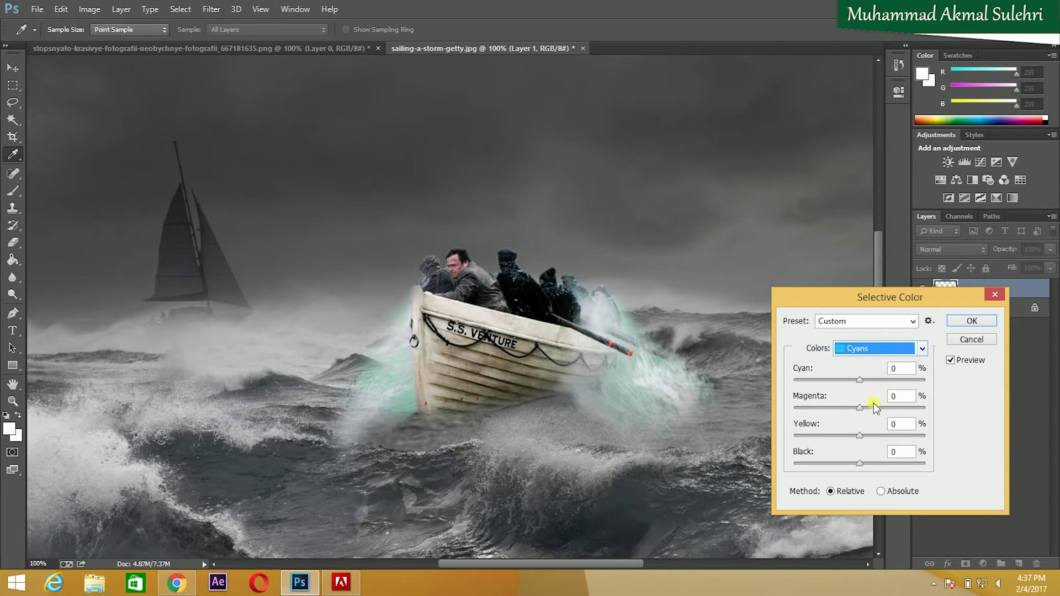
pyautogui.moveTo(860, 380); pyautogui.dragTo(805, 381)
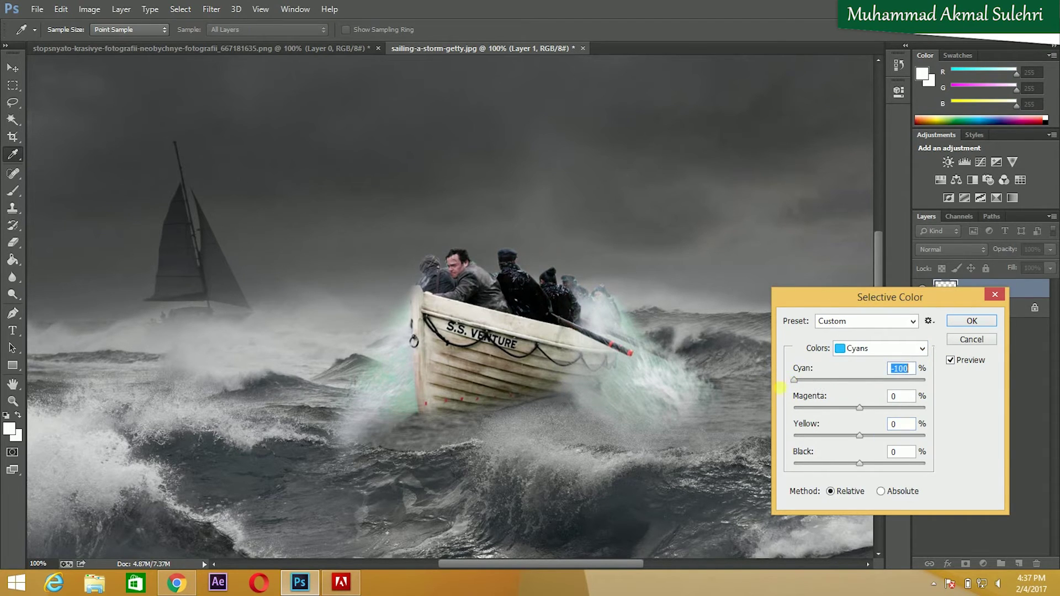
pyautogui.moveTo(860, 408); pyautogui.dragTo(918, 408)
pyautogui.click(972, 321)
pyautogui.press('v')
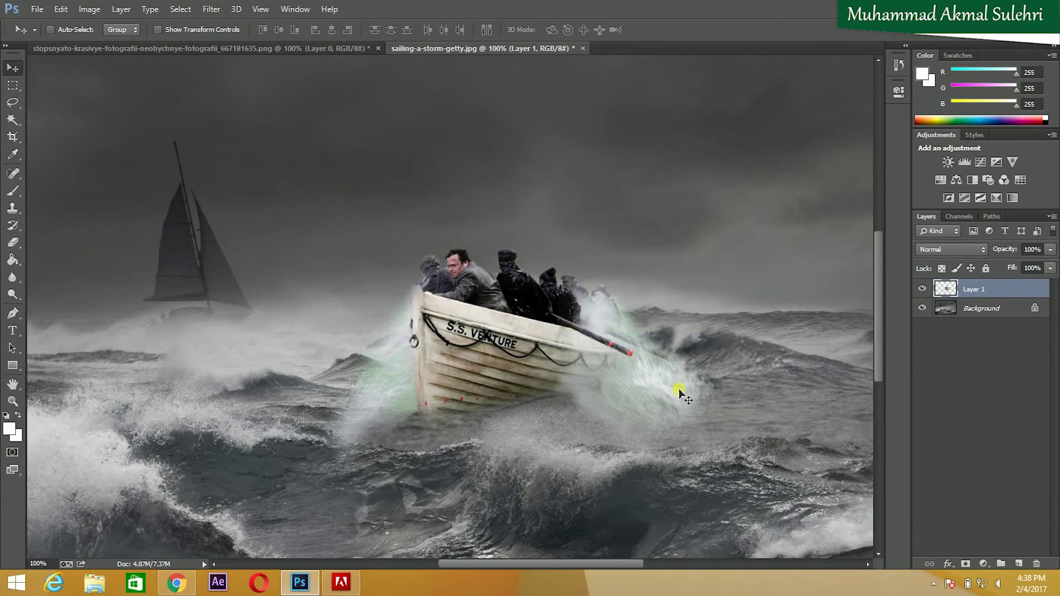
# Apply a second Selective Color pass on Cyans with Cyan -100 and Magenta +100.
pyautogui.click(180, 8)
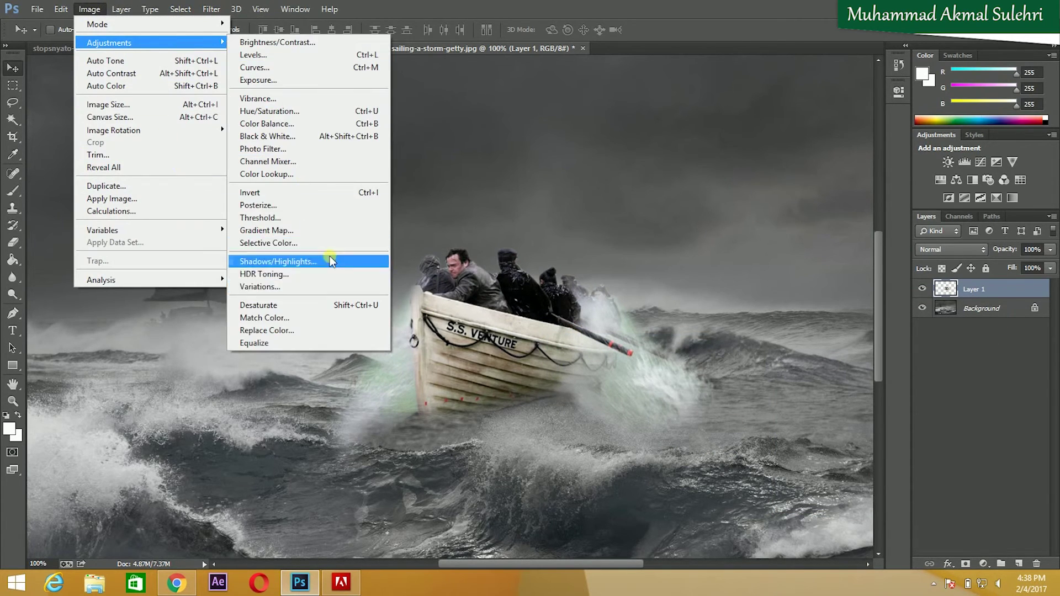
pyautogui.click(326, 244)
pyautogui.click(859, 349)
pyautogui.click(861, 386)
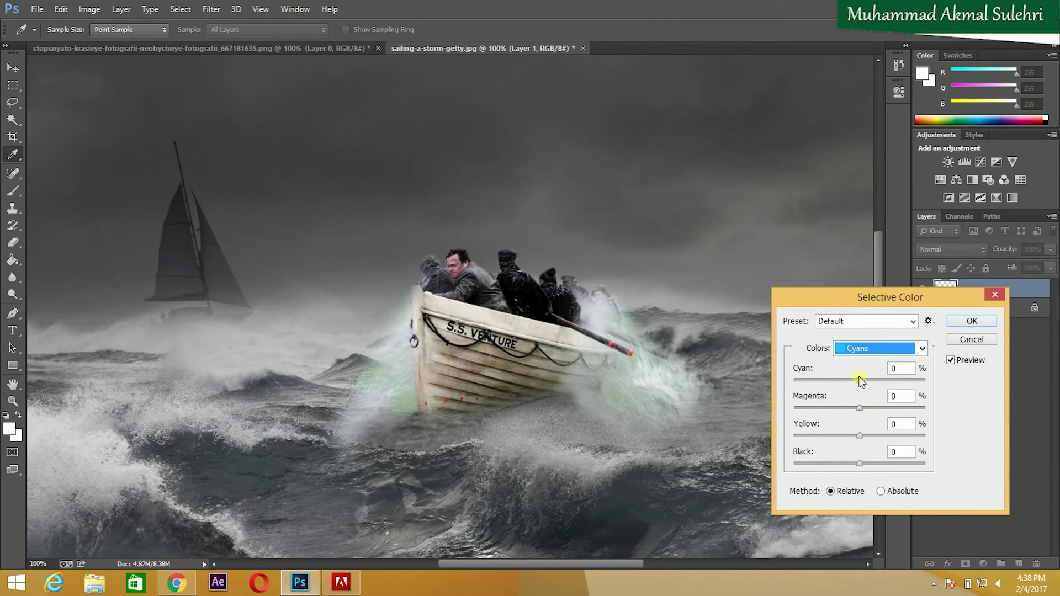
pyautogui.moveTo(860, 381); pyautogui.dragTo(823, 381)
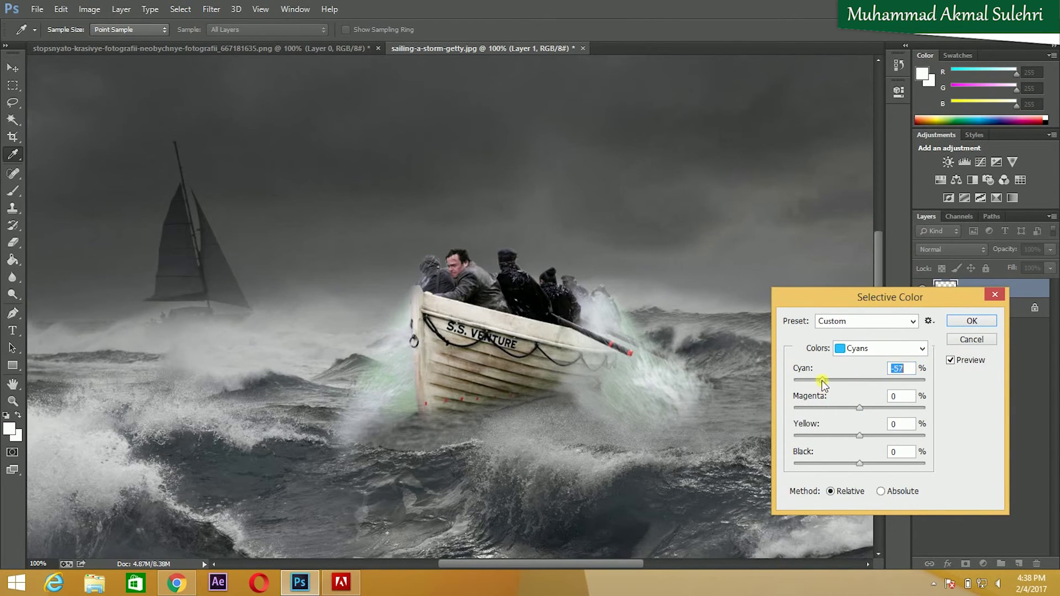
pyautogui.moveTo(884, 408); pyautogui.dragTo(927, 409)
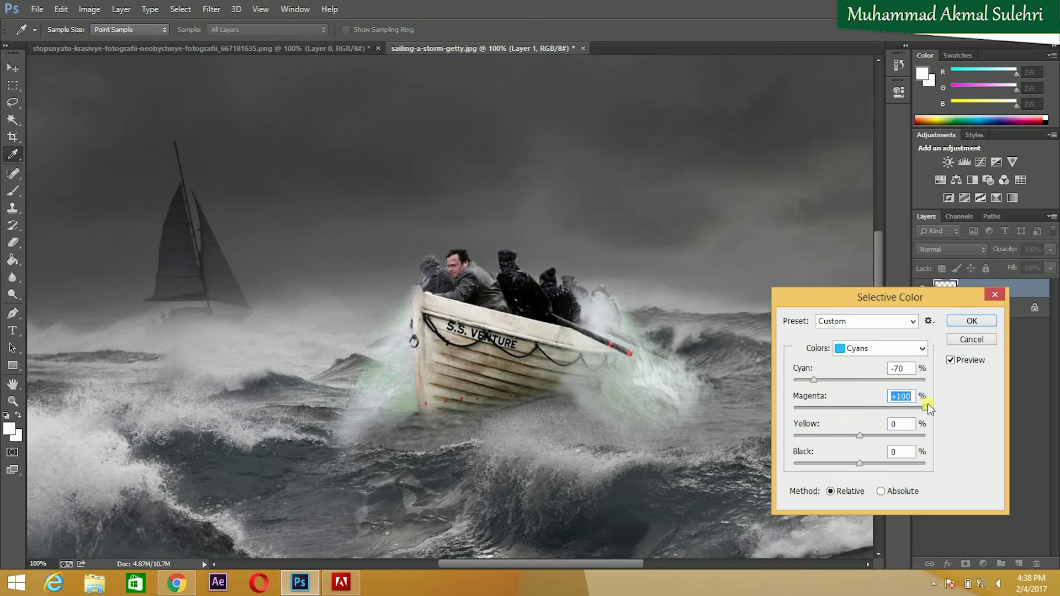
pyautogui.click(951, 360)
pyautogui.moveTo(814, 380); pyautogui.dragTo(796, 380)
pyautogui.click(951, 360)
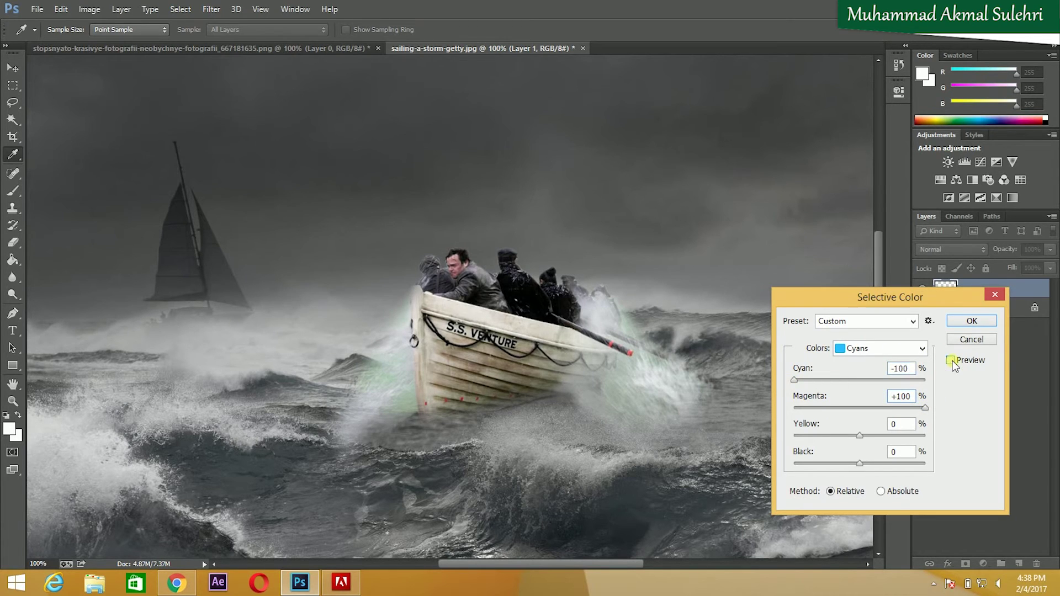
pyautogui.click(965, 324)
pyautogui.press('v')
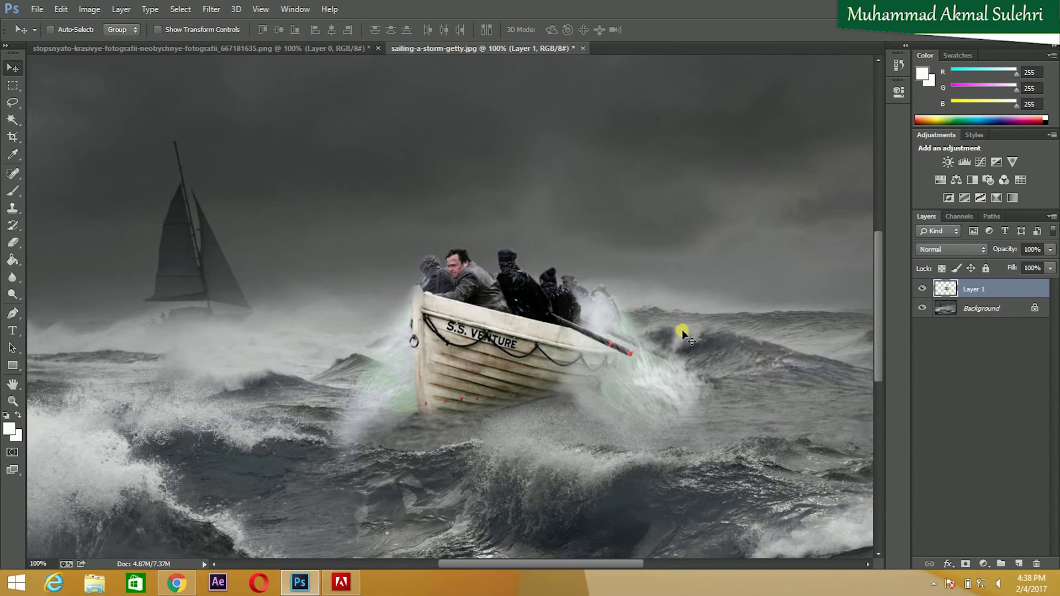
pyautogui.hotkey('ctrl', '-')
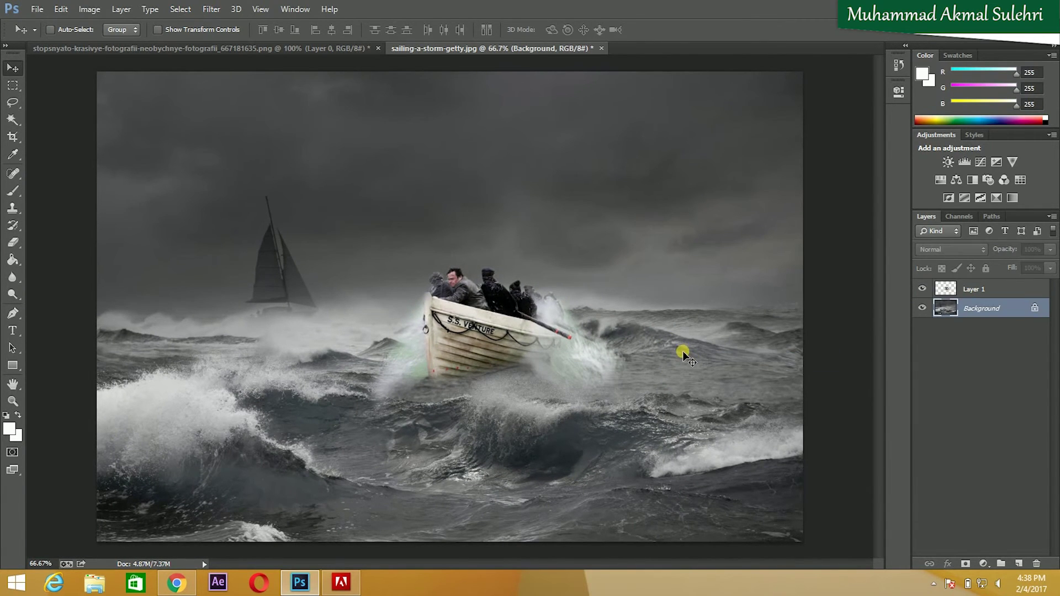
# Color-balance the background midtones to Cyan-Red about -40 and Yellow-Blue +15.
pyautogui.hotkey('ctrl', 'b')
pyautogui.moveTo(764, 453); pyautogui.dragTo(755, 448)
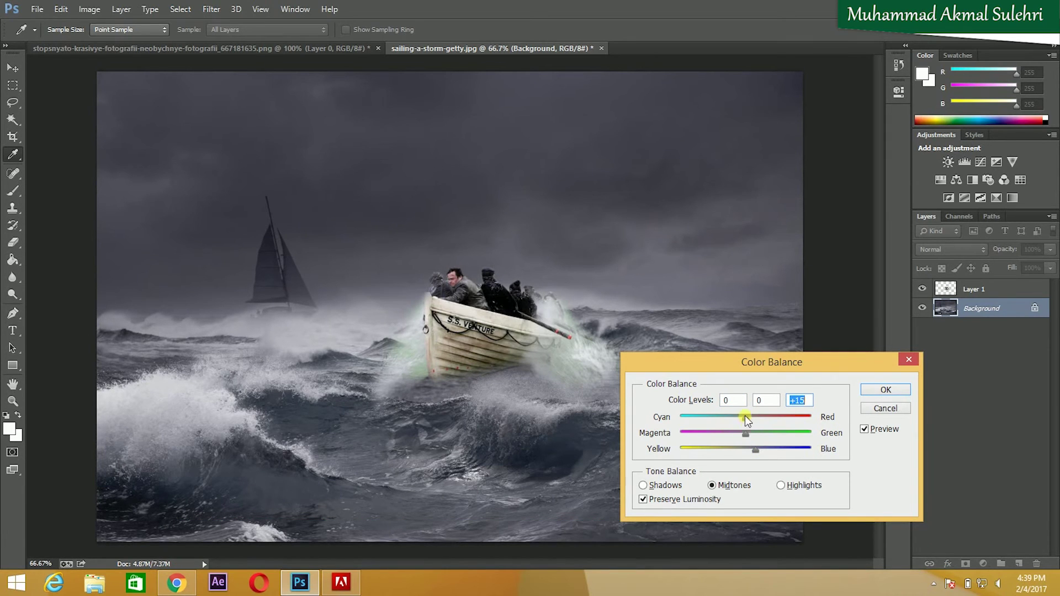
pyautogui.moveTo(725, 421); pyautogui.dragTo(721, 424)
pyautogui.click(874, 431)
pyautogui.click(885, 390)
# Switch to the Eraser on Layer 1 and adjust its brush size.
pyautogui.press('v')
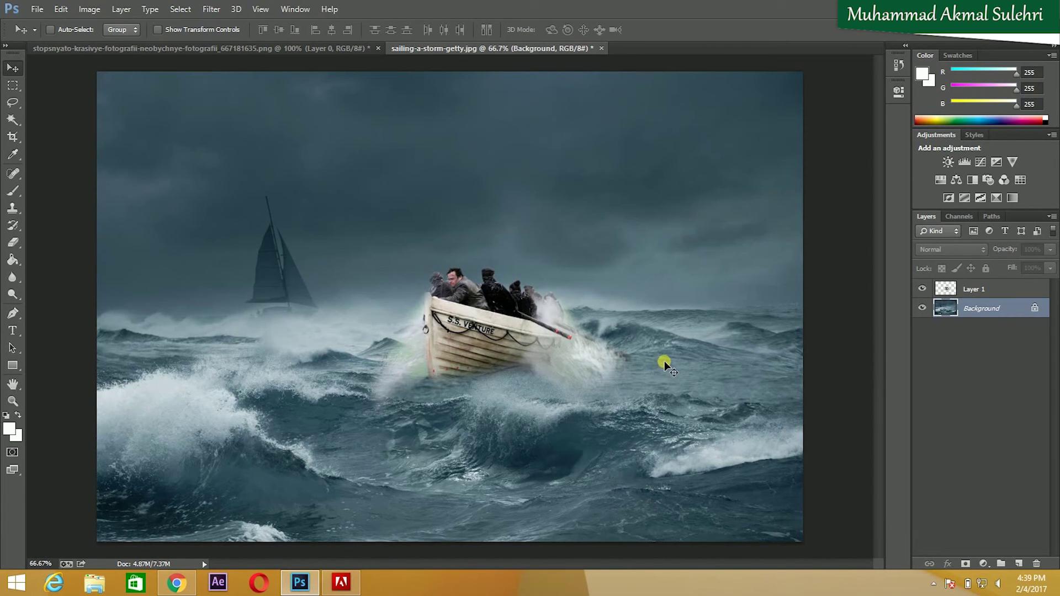
pyautogui.press('e')
pyautogui.click(975, 288)
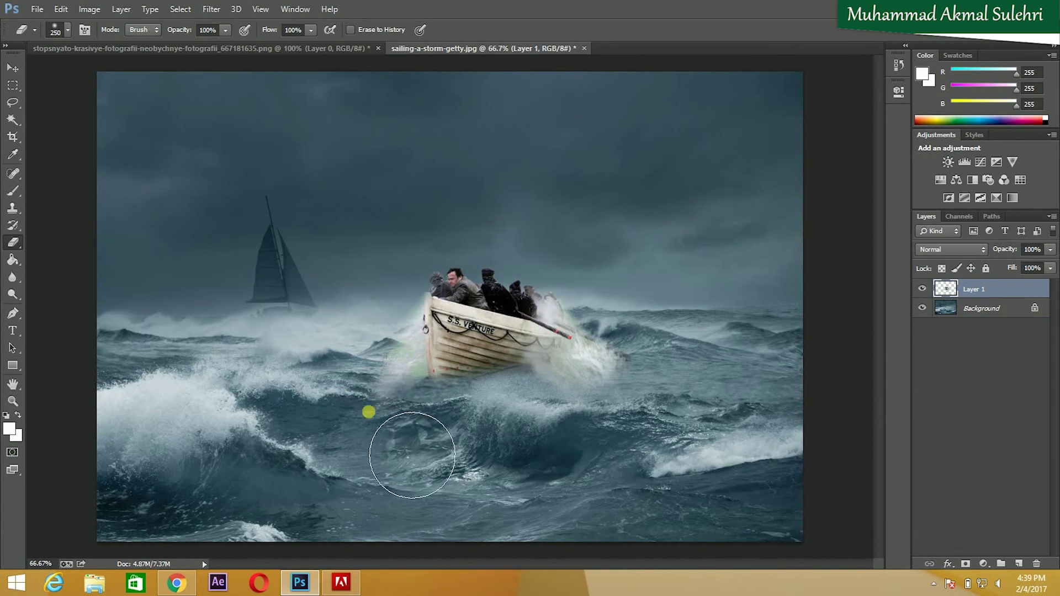
pyautogui.press(']')
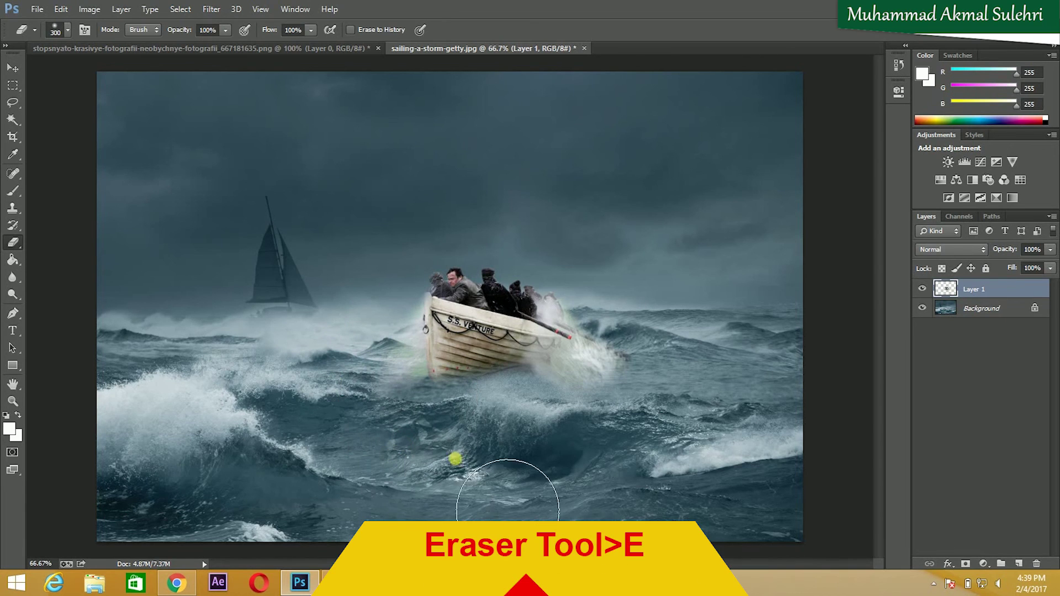
pyautogui.press('[')
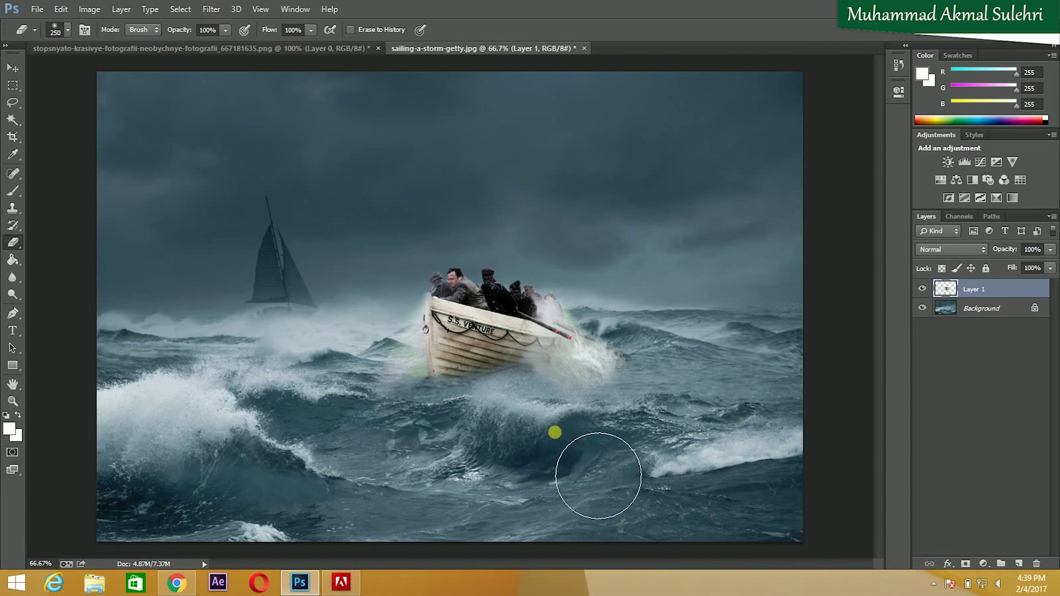
# Erase stray boat-layer edges around the lifeboat so the spray blends into the sea.
pyautogui.moveTo(620, 450); pyautogui.dragTo(688, 439)
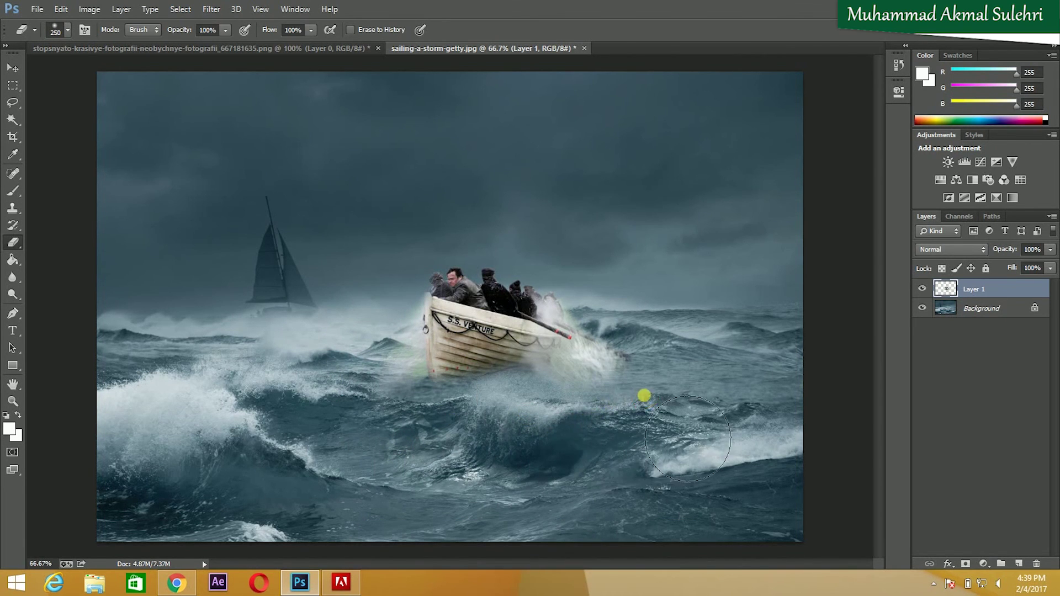
pyautogui.click(653, 455)
pyautogui.press('[')
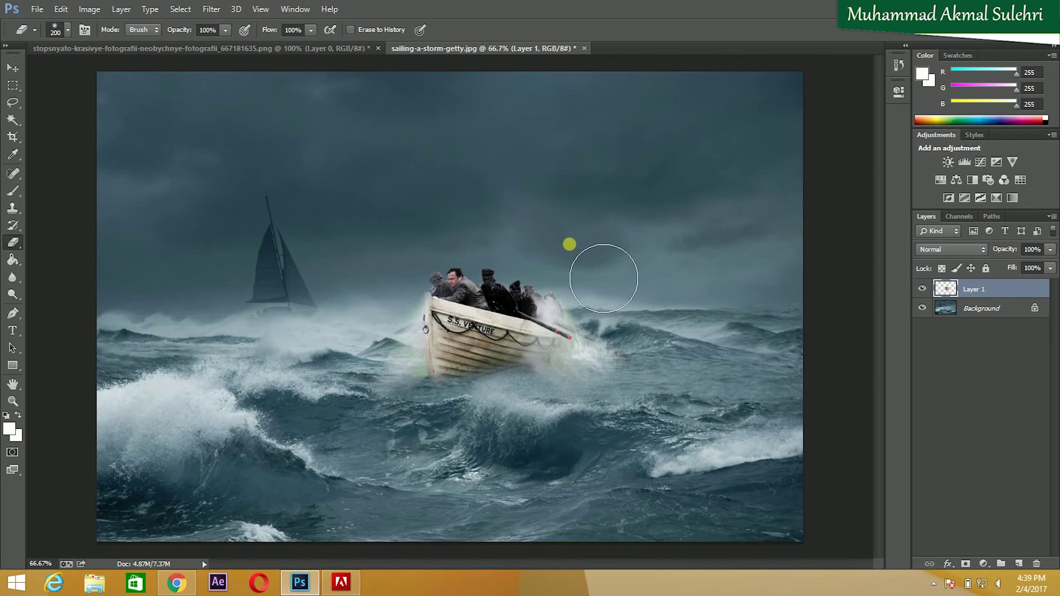
pyautogui.press(']')
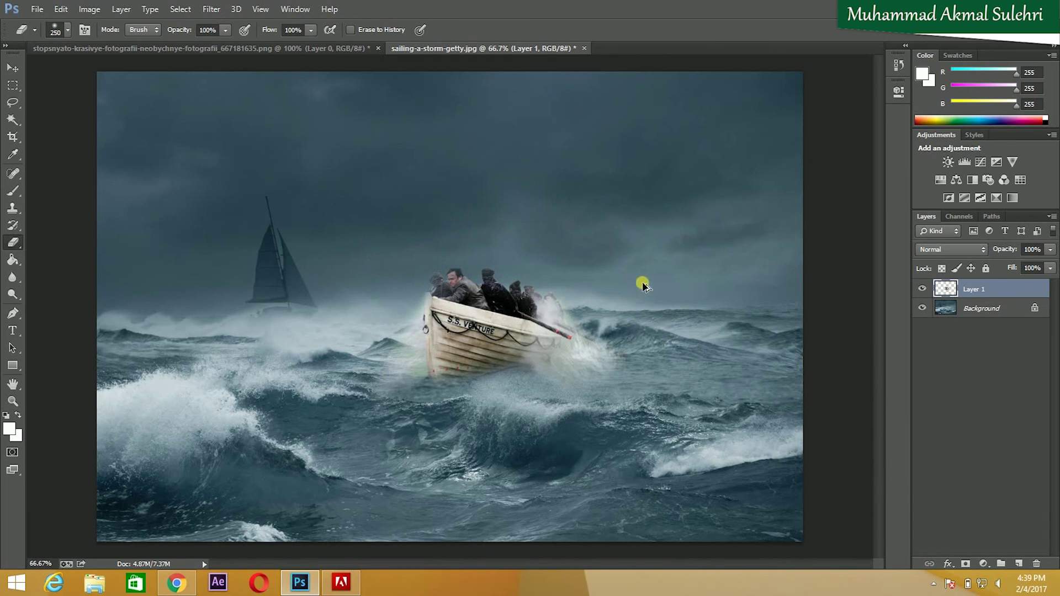
pyautogui.press('[')
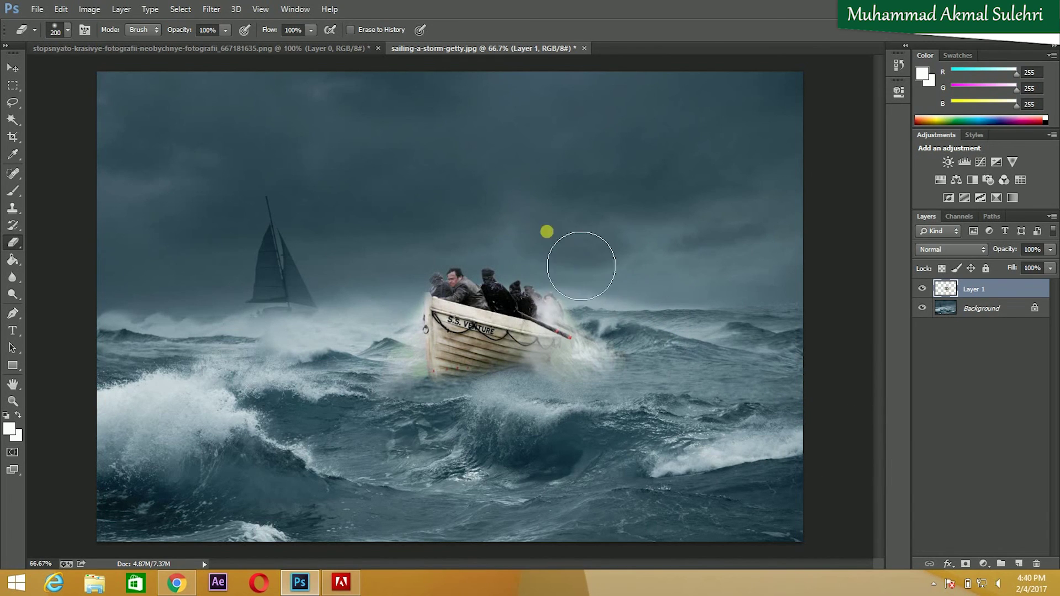
pyautogui.press('v')
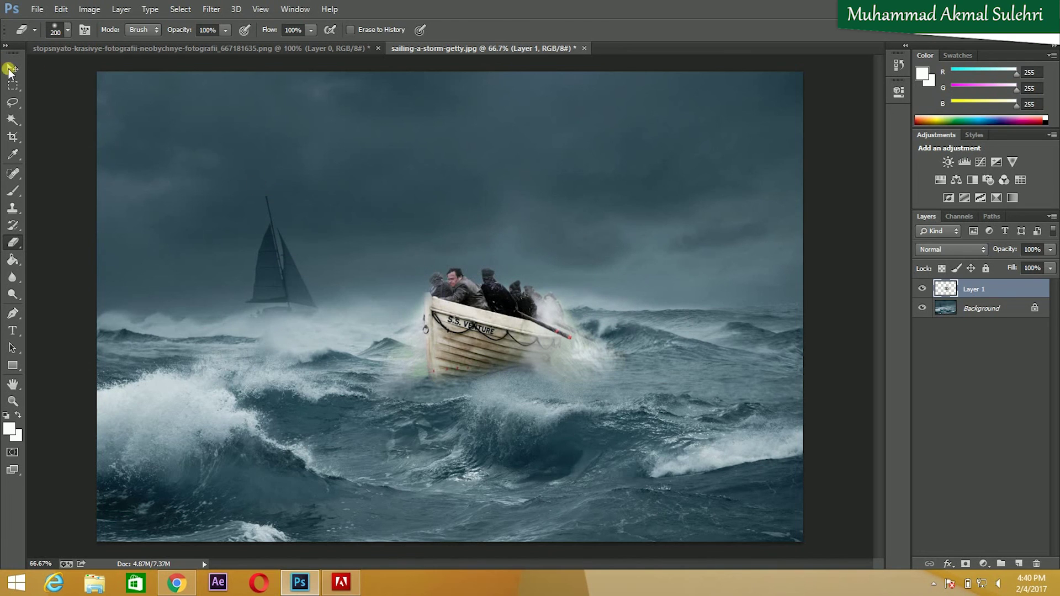